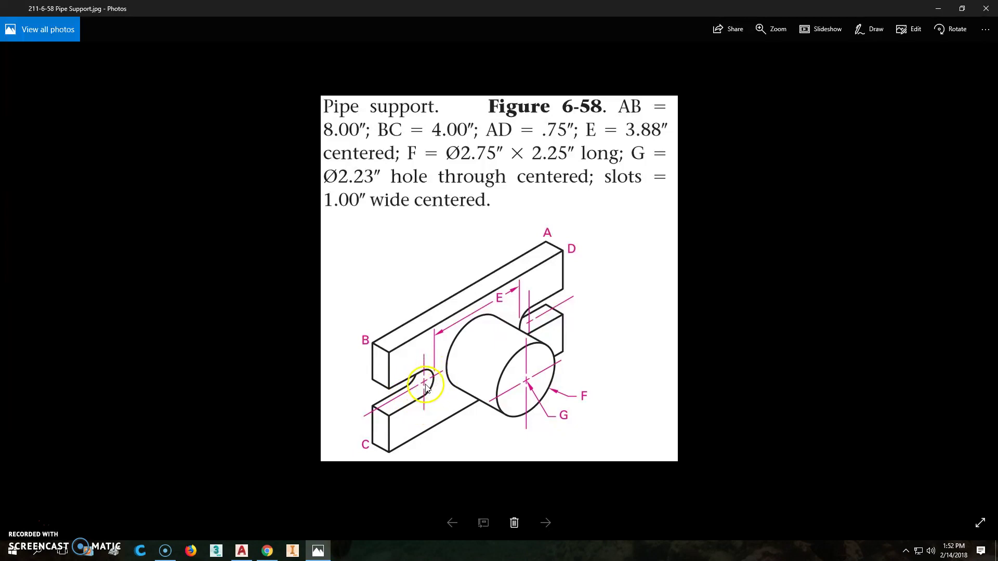
- Switch the UCS to the front (F) plane
left_click(241, 551)
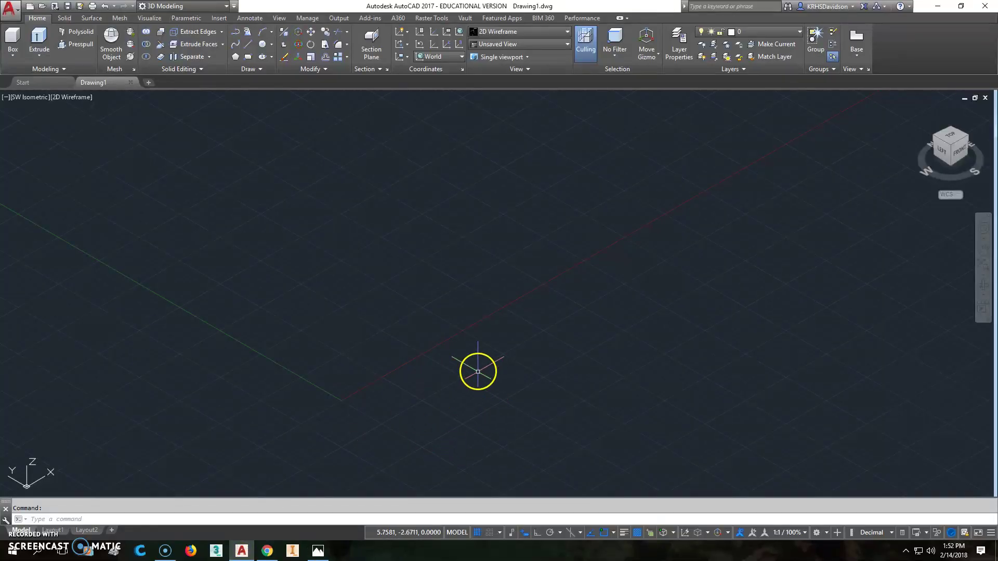
left_click(959, 196)
left_click(948, 220)
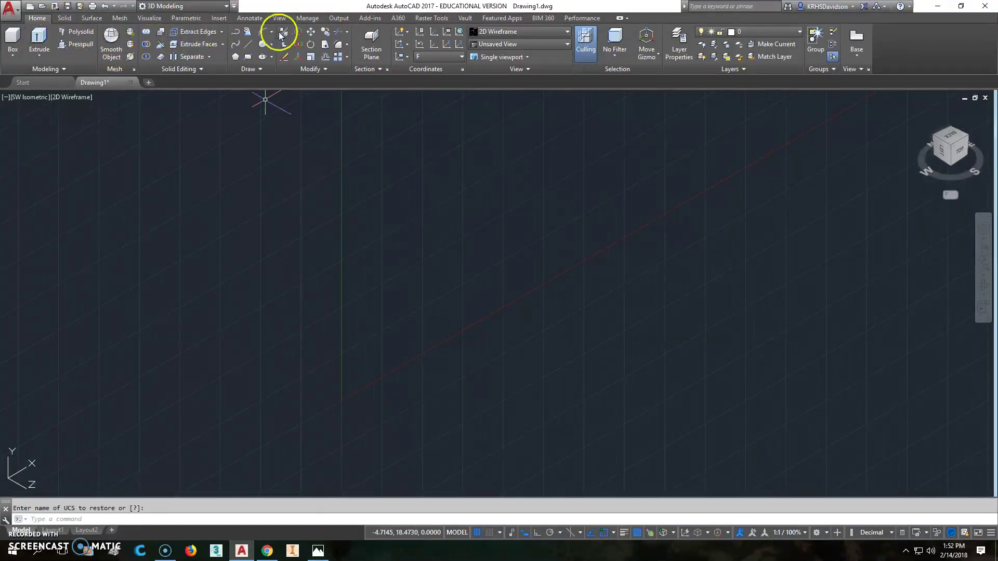
- With Ortho on, draw a polyline with sides 4, 8 and 4, then close it
left_click(236, 32)
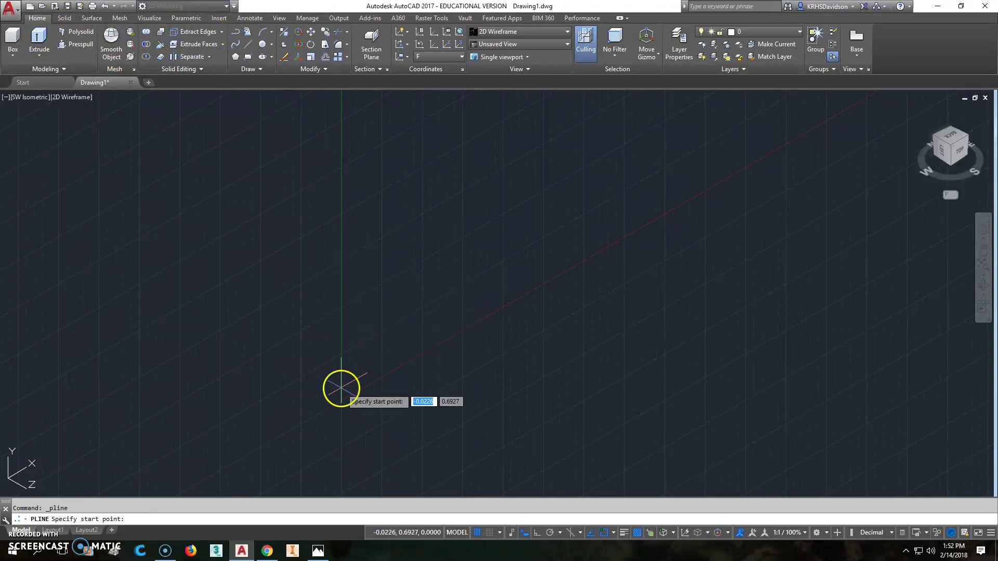
left_click(341, 387)
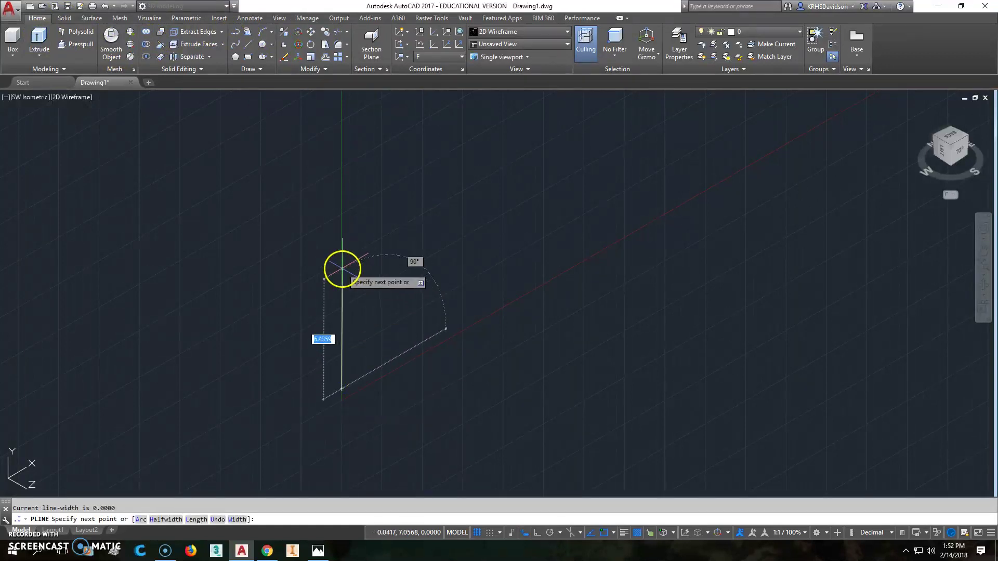
key("F8")
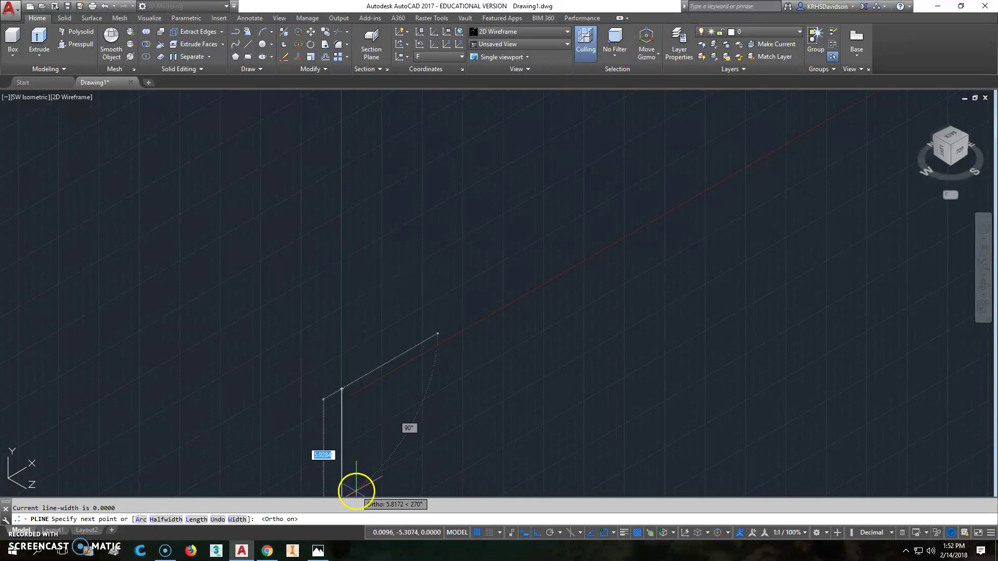
left_click(318, 550)
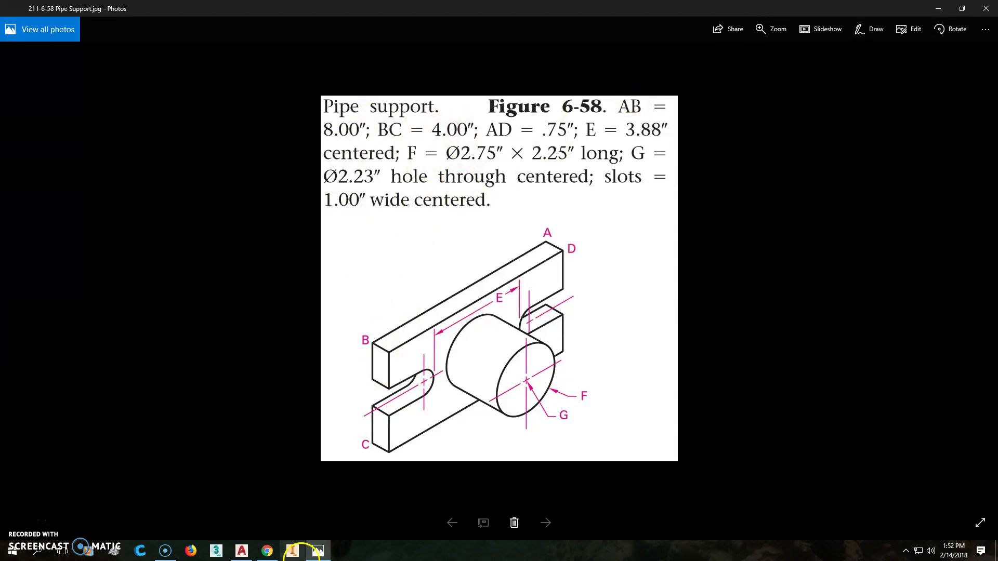
left_click(243, 551)
type("4")
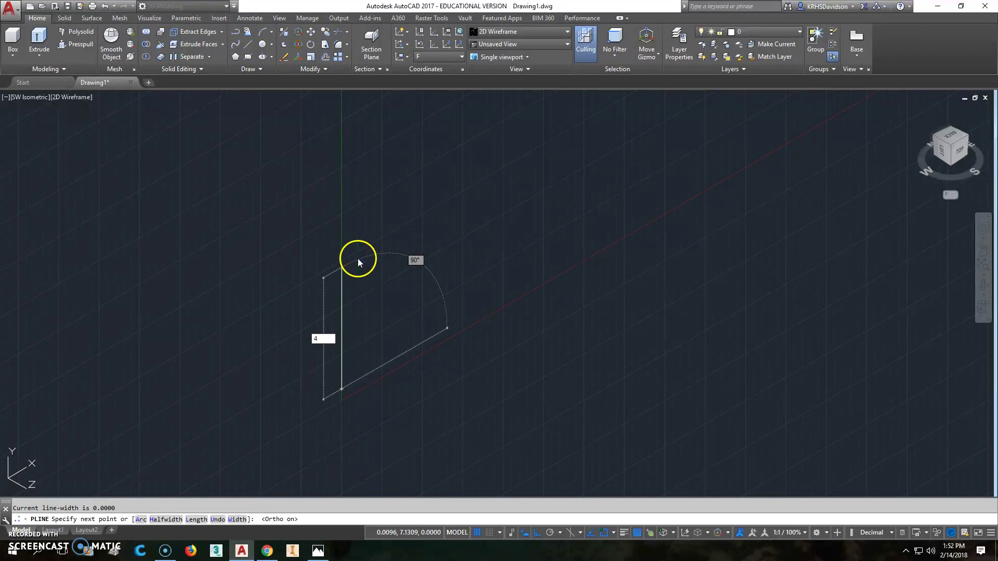
key("Return")
type("8")
key("Return")
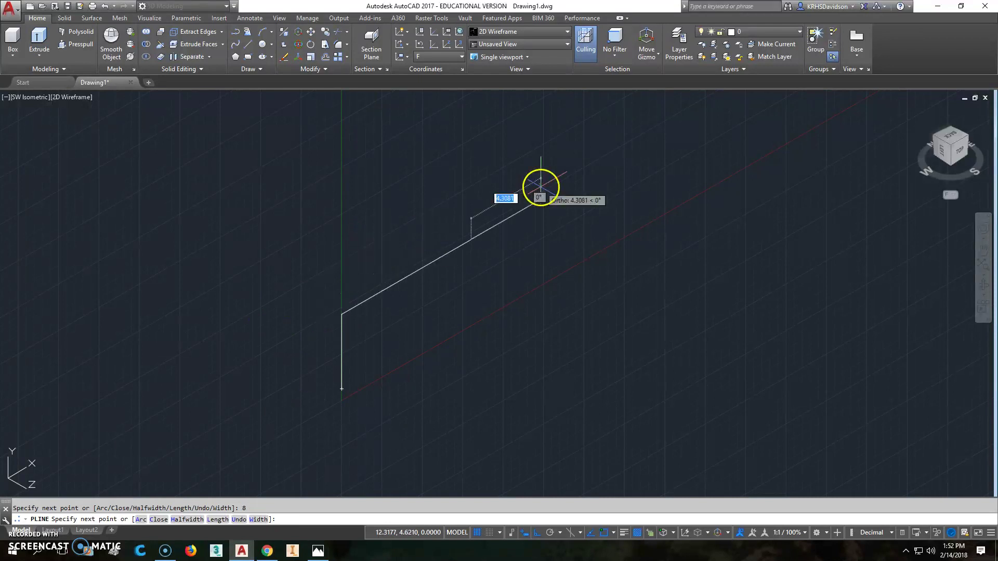
type("4")
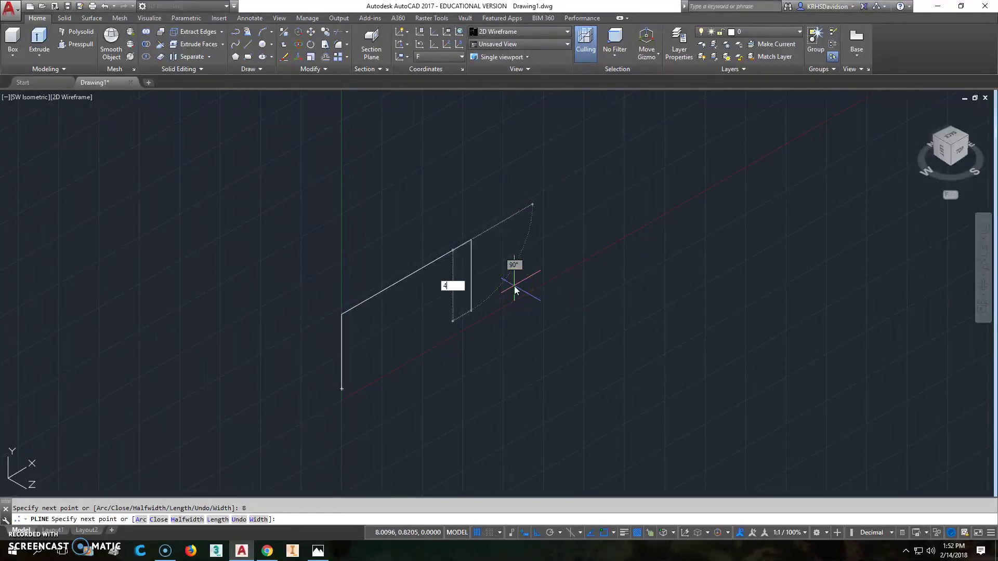
key("Return")
type("c")
key("Return")
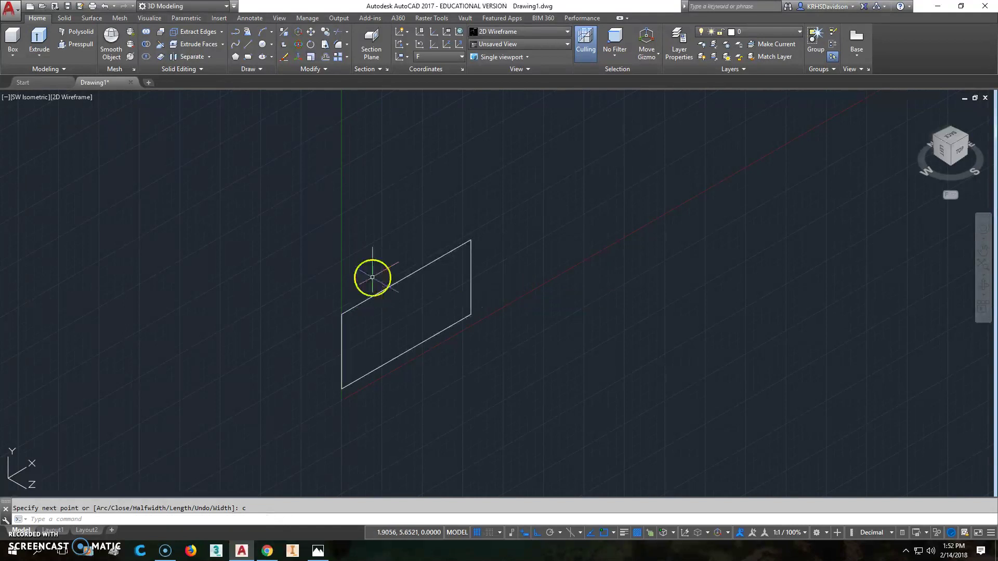
- Extrude the 8 × 4 outline 0.75 thick into the base plate
left_click(316, 552)
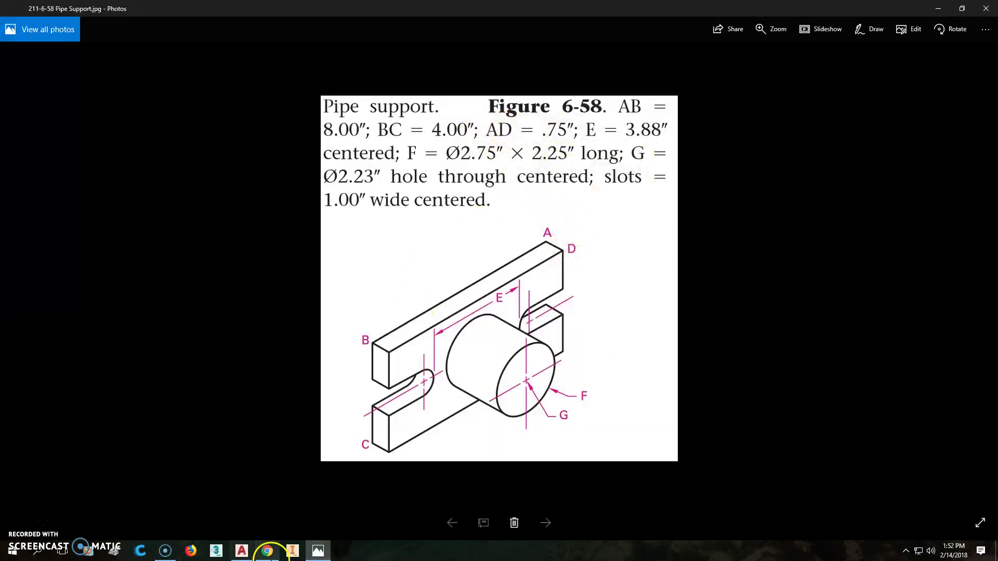
left_click(249, 557)
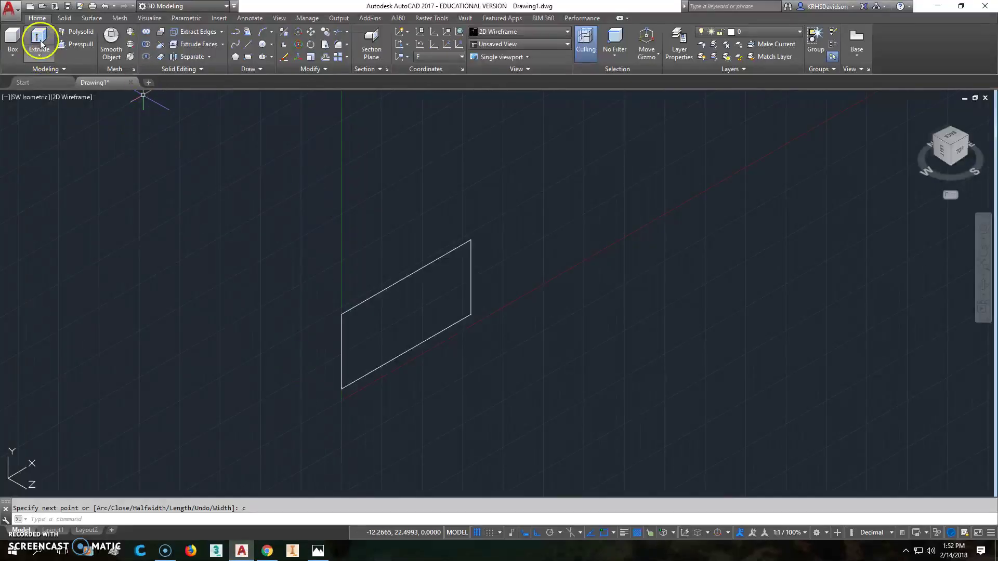
left_click(412, 290)
left_click(393, 262)
right_click(394, 261)
left_click(407, 264)
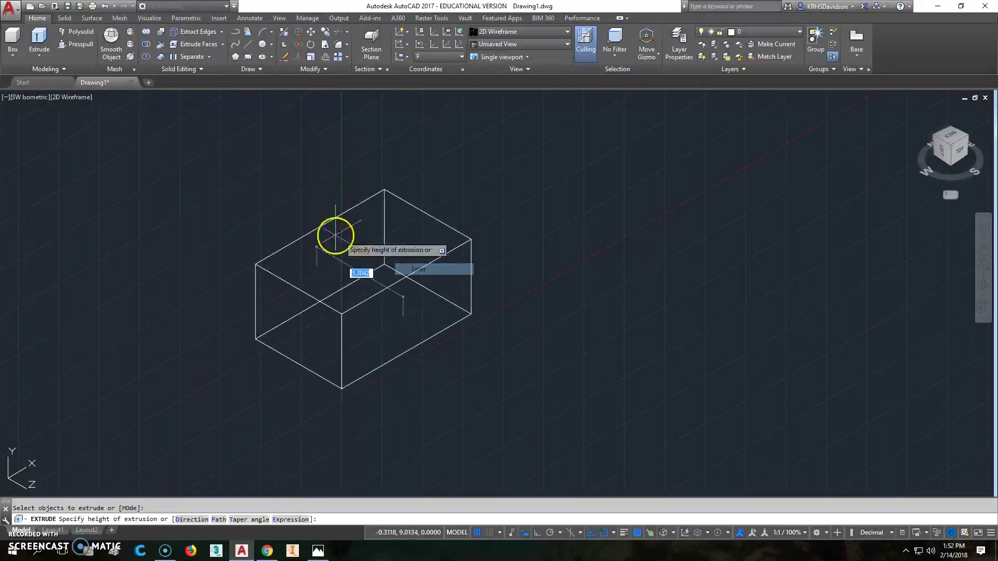
type(".75")
key("Return")
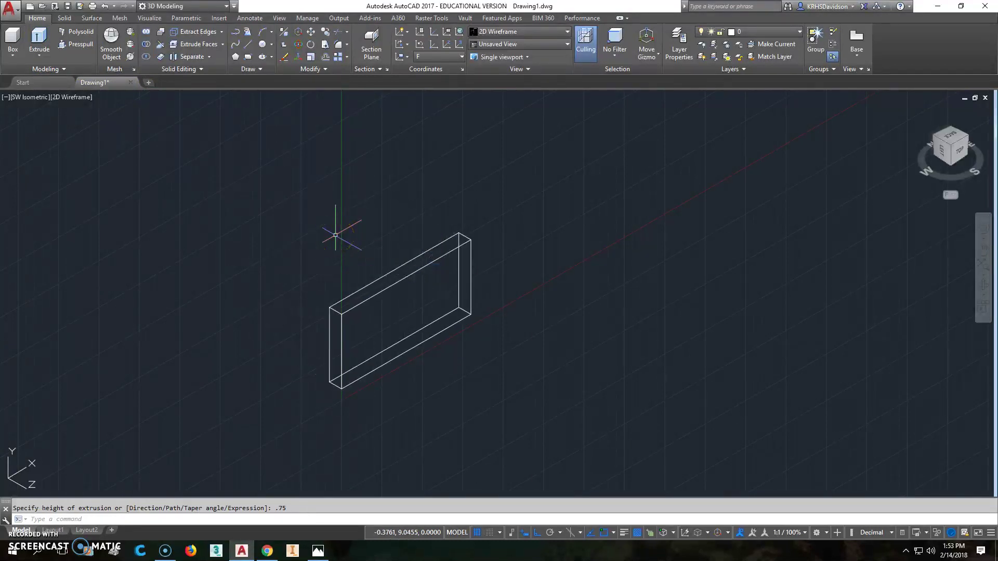
- Clear the leftover command and recentre the view on the extruded plate
left_click(338, 240)
left_click(510, 326)
key("Escape")
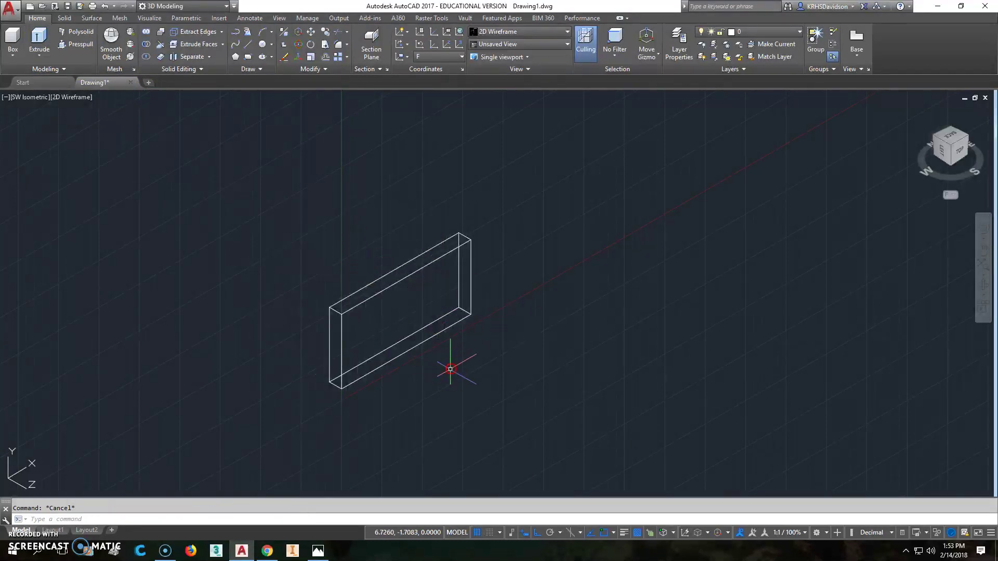
middle_click_drag(452, 368, 435, 327)
scroll(414, 304, "down", 2)
scroll(415, 304, "up", 3)
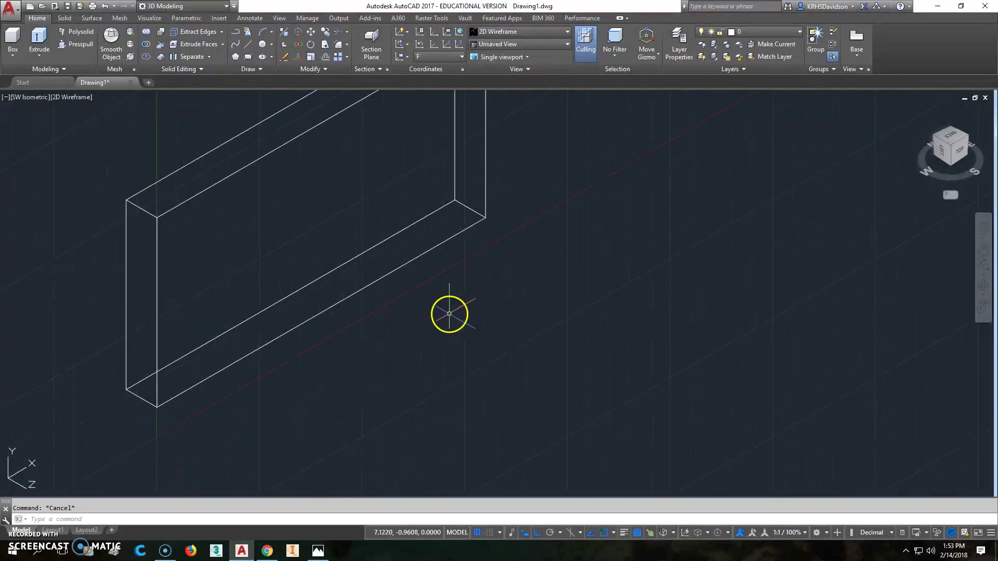
scroll(450, 314, "down", 2)
- Draw a diagonal construction line between opposite corners of the plate
left_click(318, 551)
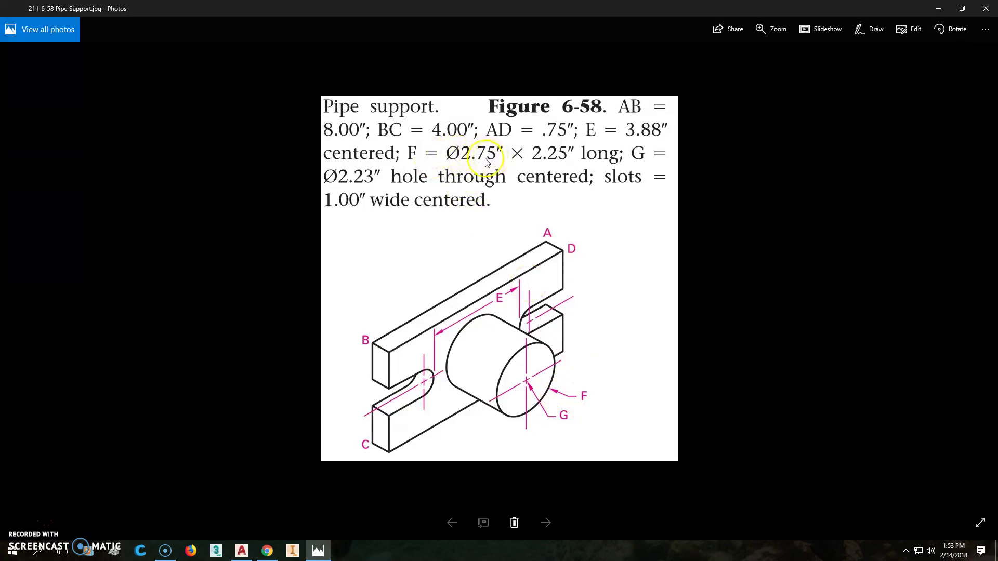
left_click(241, 551)
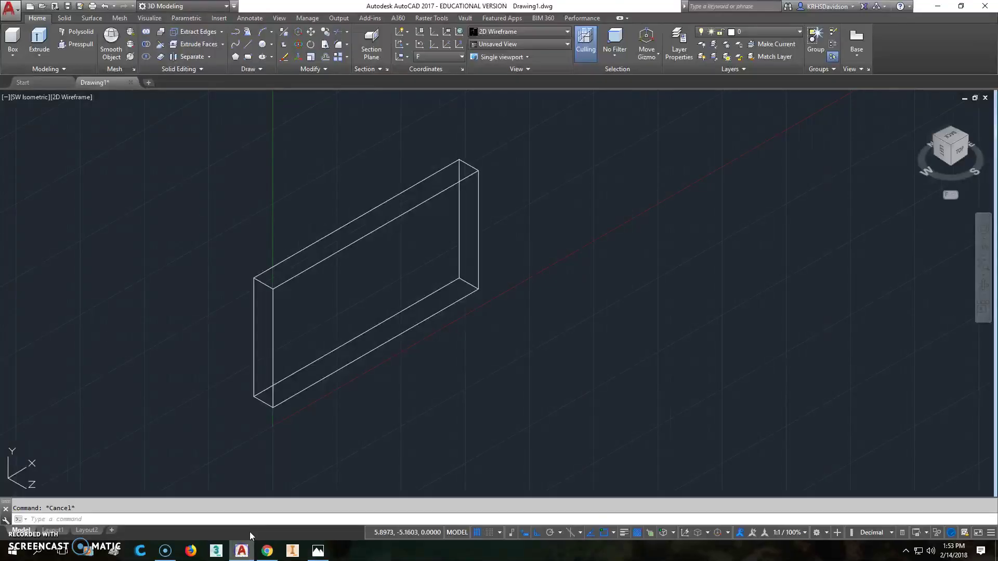
middle_click_drag(381, 375, 373, 387)
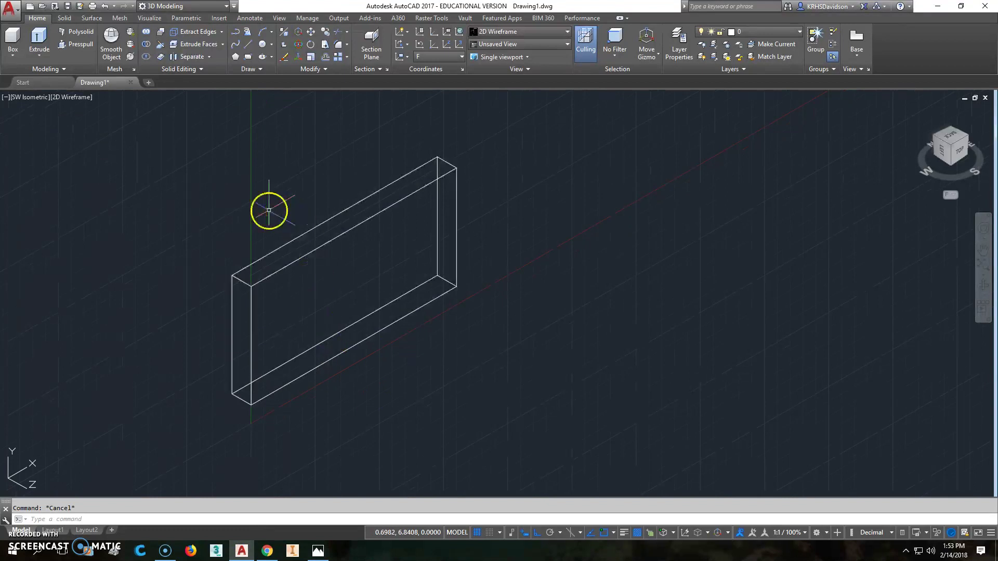
left_click(248, 44)
left_click(252, 404)
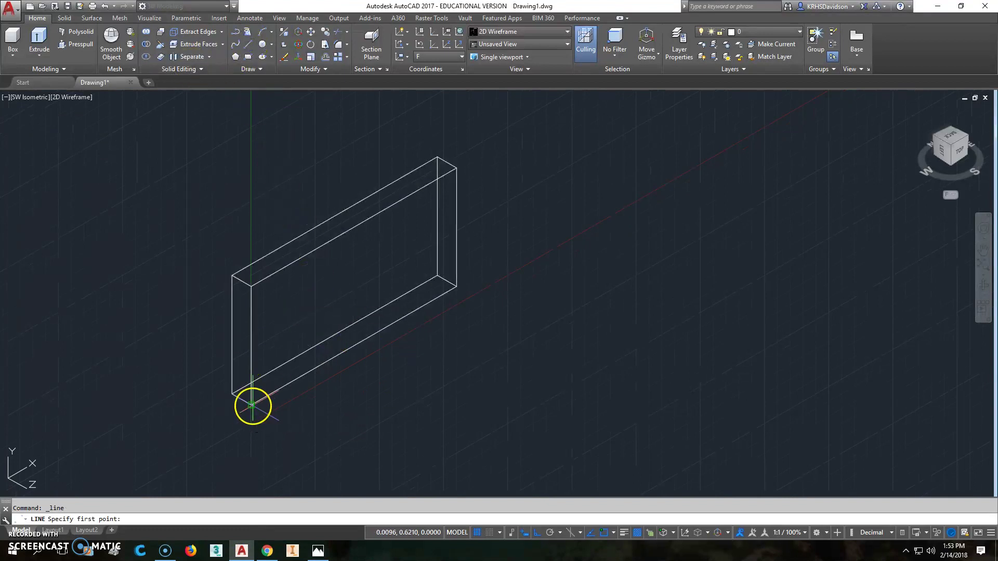
left_click(455, 169)
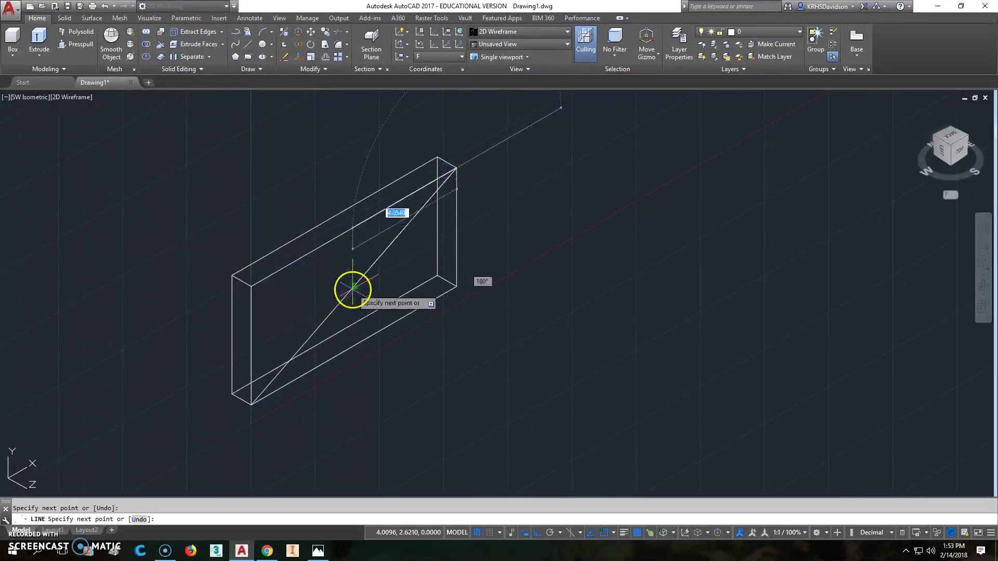
key("Escape")
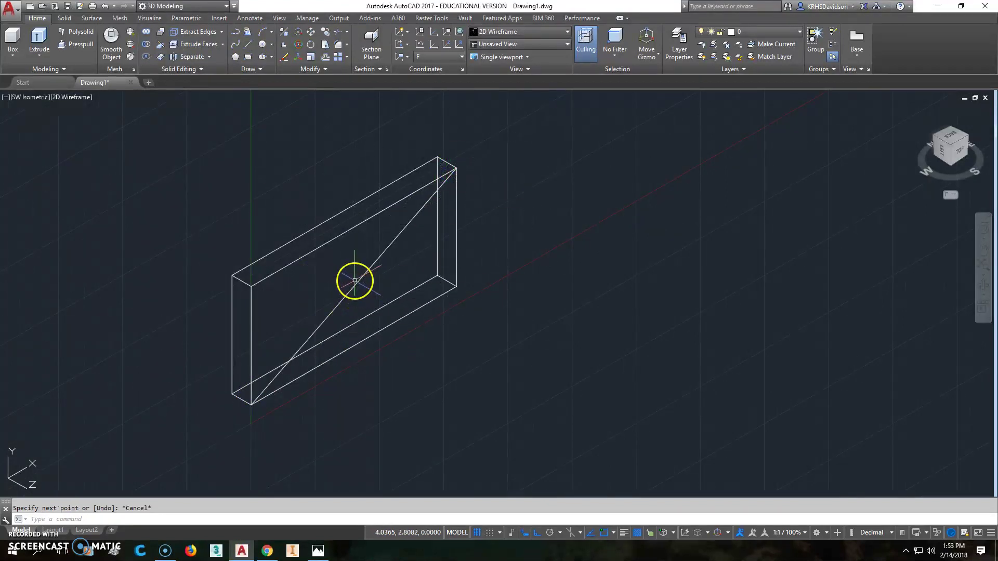
- Draw a 2.75-diameter circle centred at the diagonal's midpoint
left_click(271, 50)
left_click(281, 105)
left_click(355, 285)
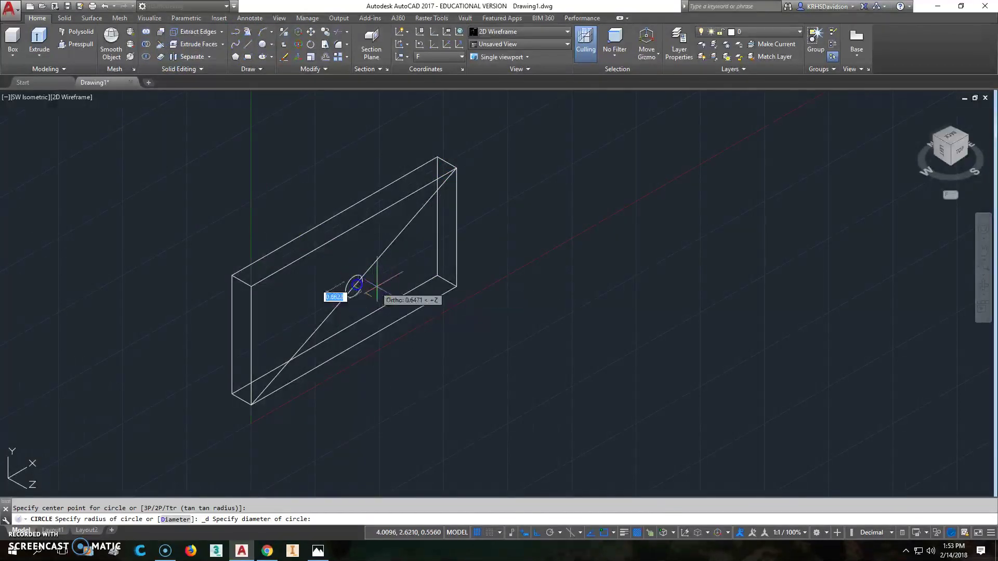
type("2.75")
key("Return")
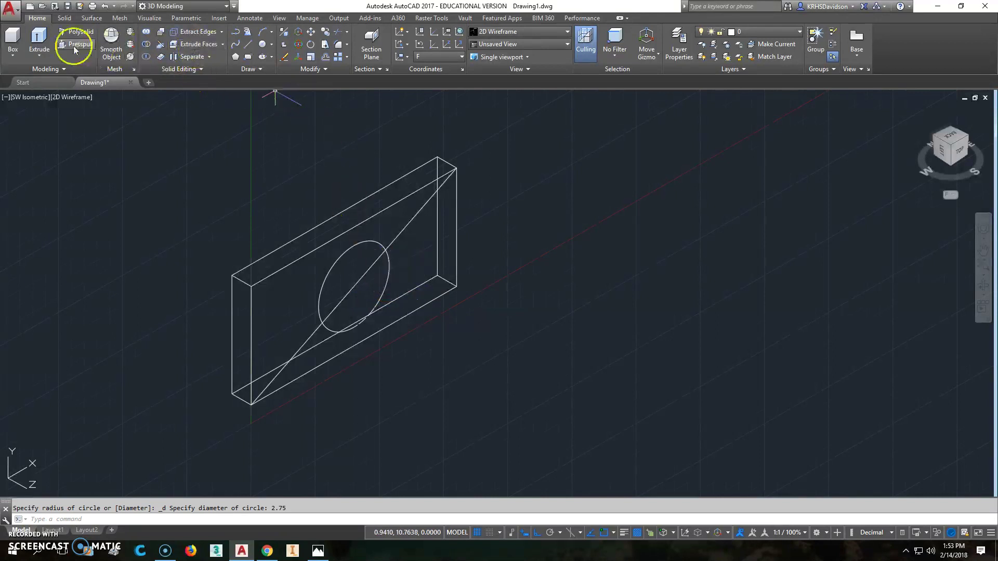
- Extrude the circle 2.25 into a cylinder
left_click(39, 39)
left_click(368, 241)
right_click(369, 242)
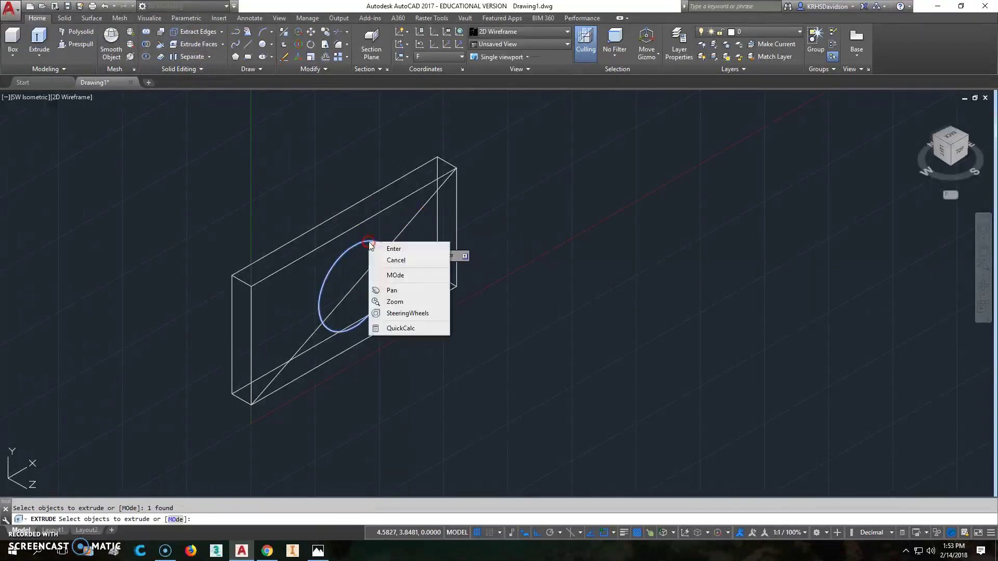
left_click(378, 247)
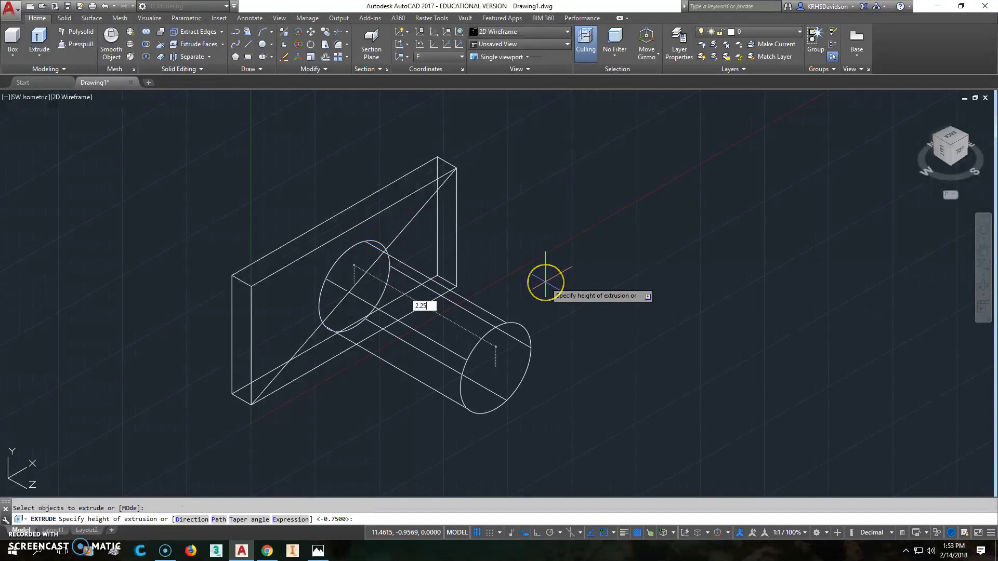
key("Escape")
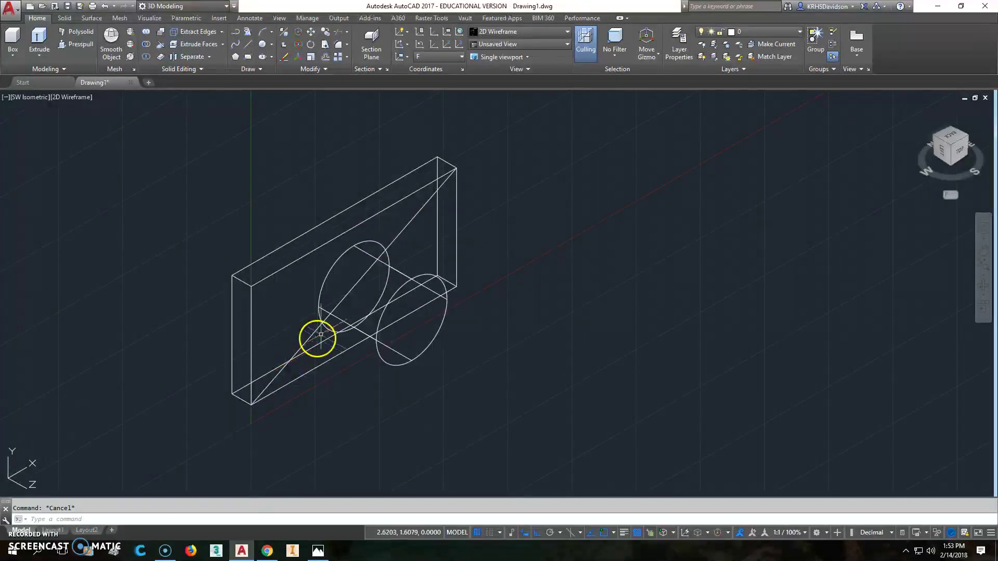
- Erase the diagonal and union the plate and cylinder into one solid
left_click(318, 333)
key("Delete")
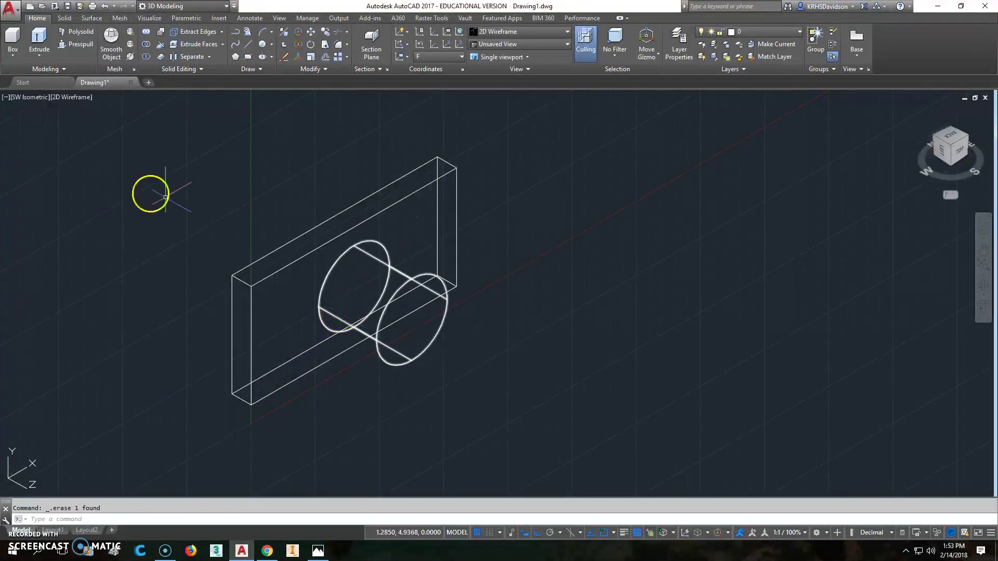
left_click(146, 32)
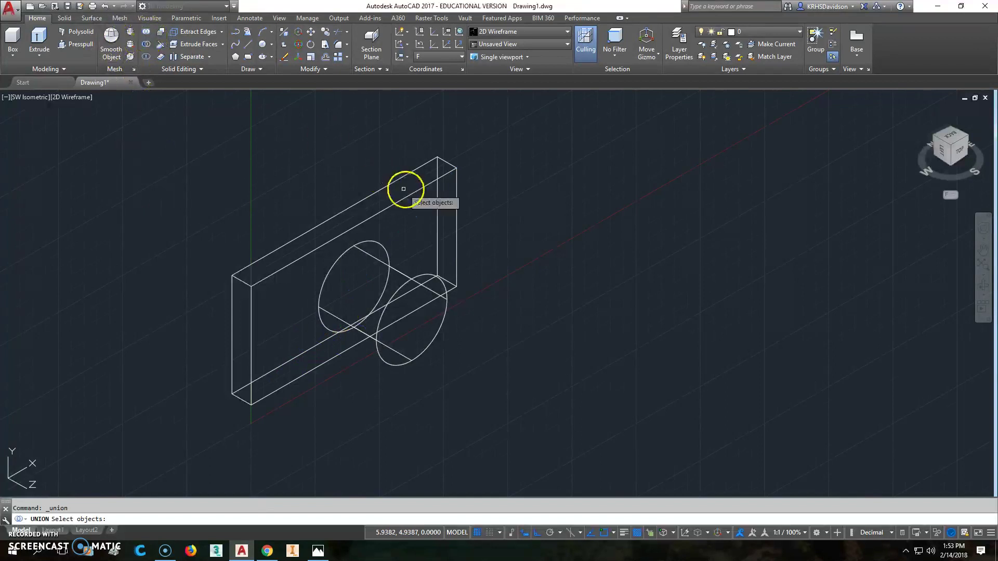
left_click(410, 171)
left_click(375, 308)
key("Return")
middle_click_drag(466, 370, 464, 353)
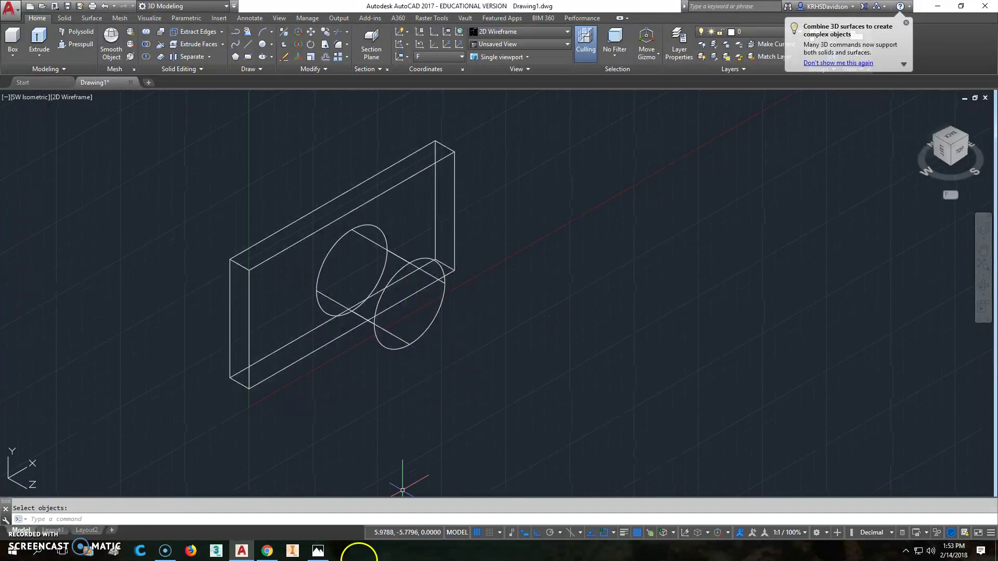
left_click(318, 551)
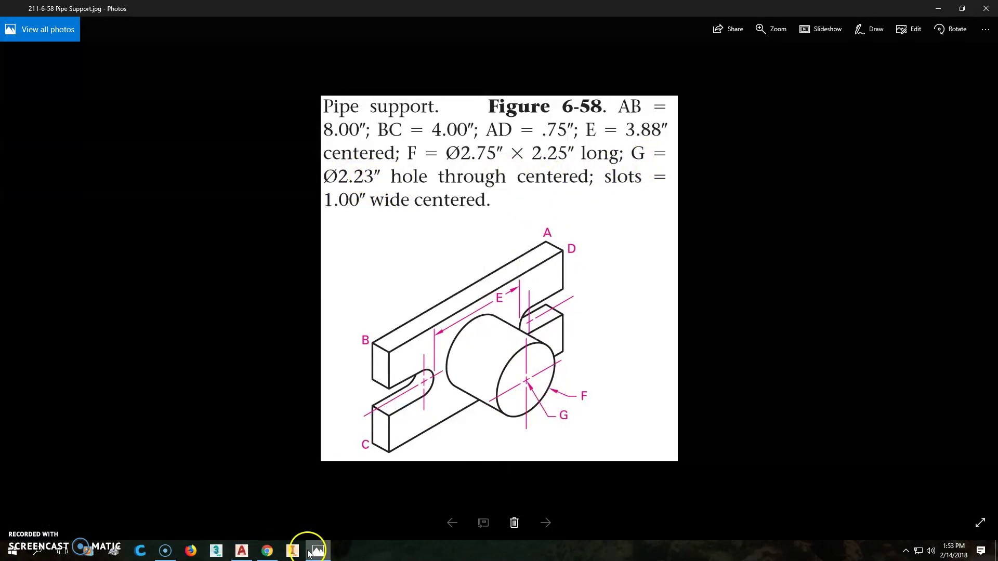
- Draw a 2.23-diameter circle centred on the boss's front face
left_click(241, 550)
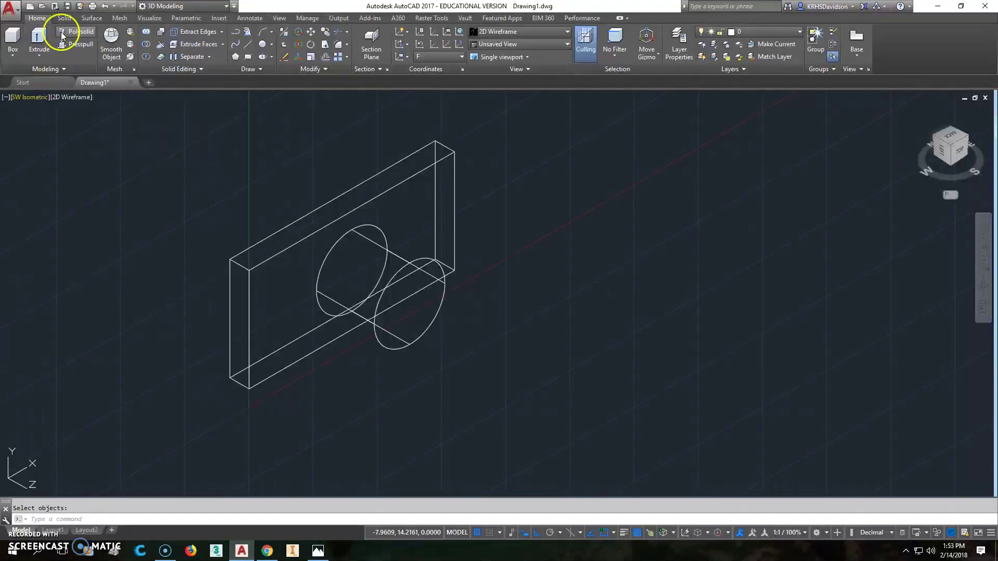
left_click(268, 47)
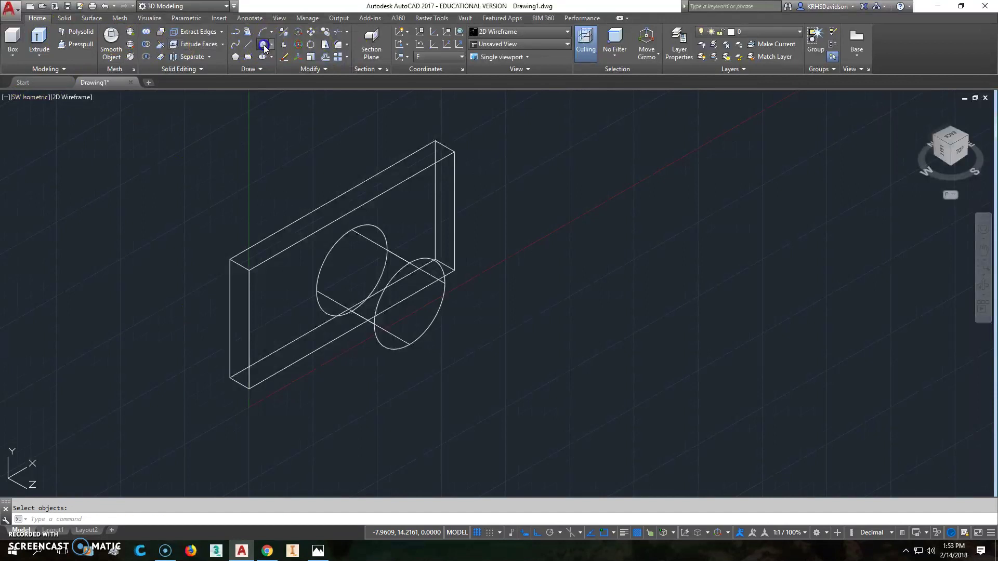
left_click(425, 332)
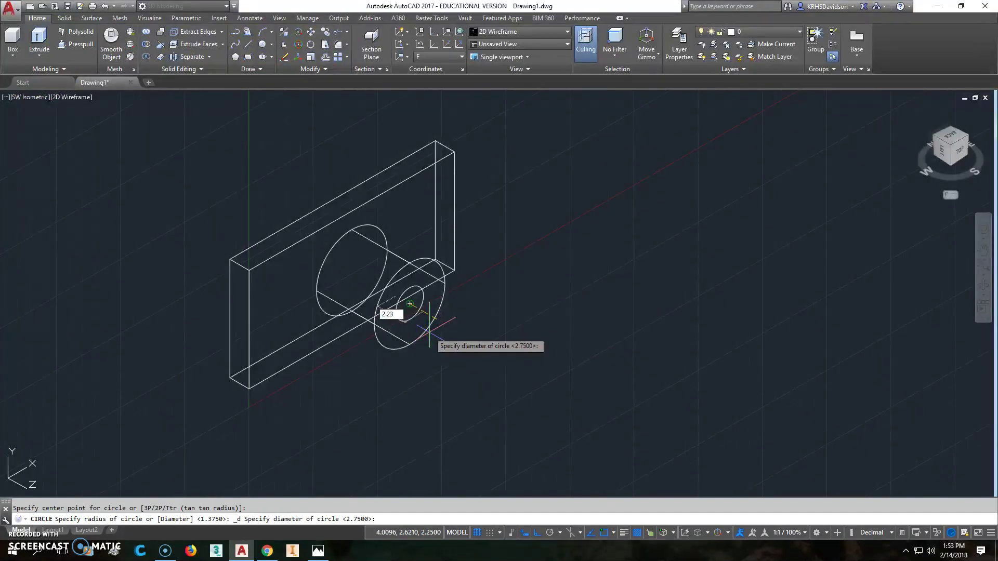
type("2.23")
key("Return")
- Extrude the 2.23 circle and subtract it from the solid to bore the hole
left_click(39, 42)
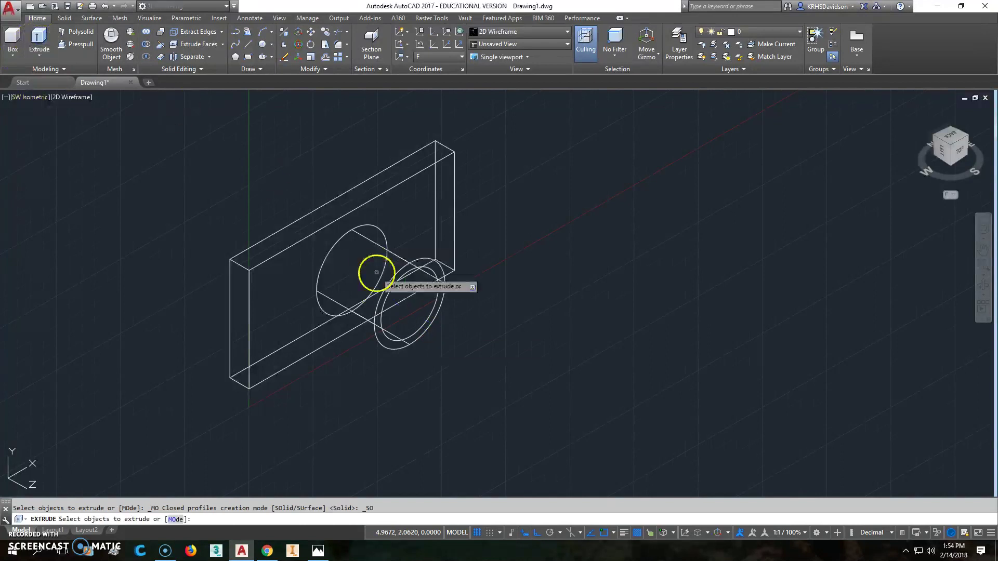
left_click(408, 271)
right_click(409, 271)
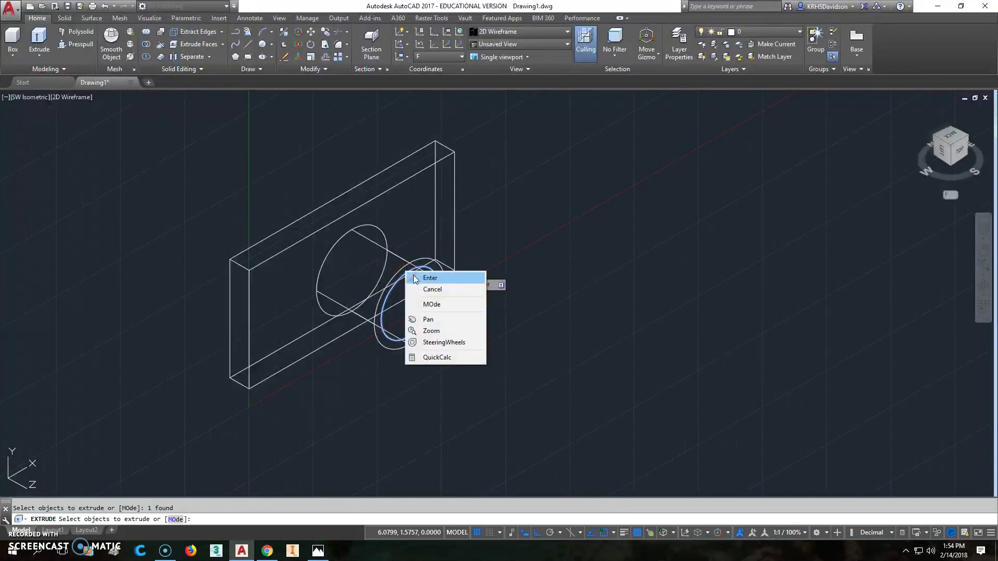
left_click(424, 274)
left_click(146, 44)
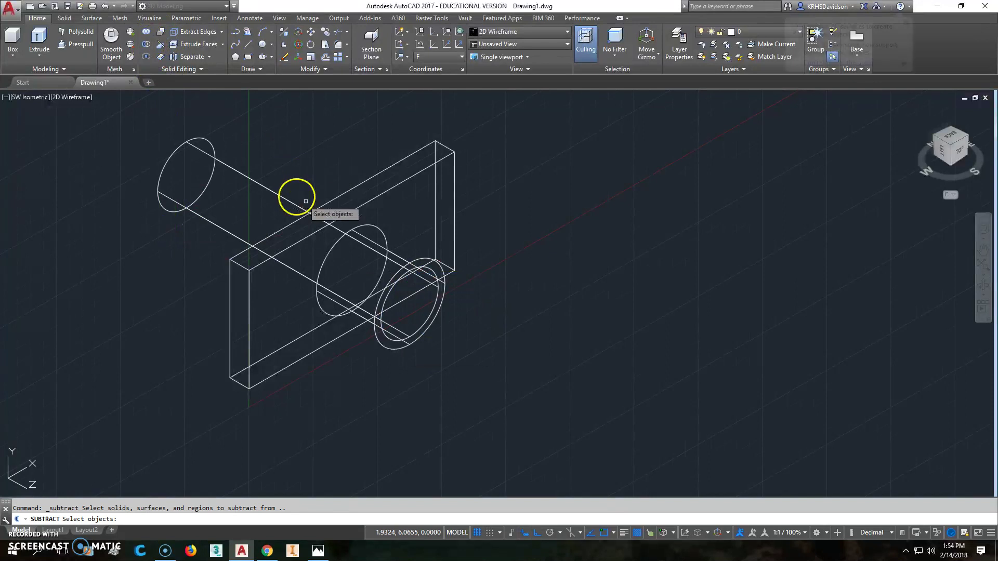
left_click(294, 195)
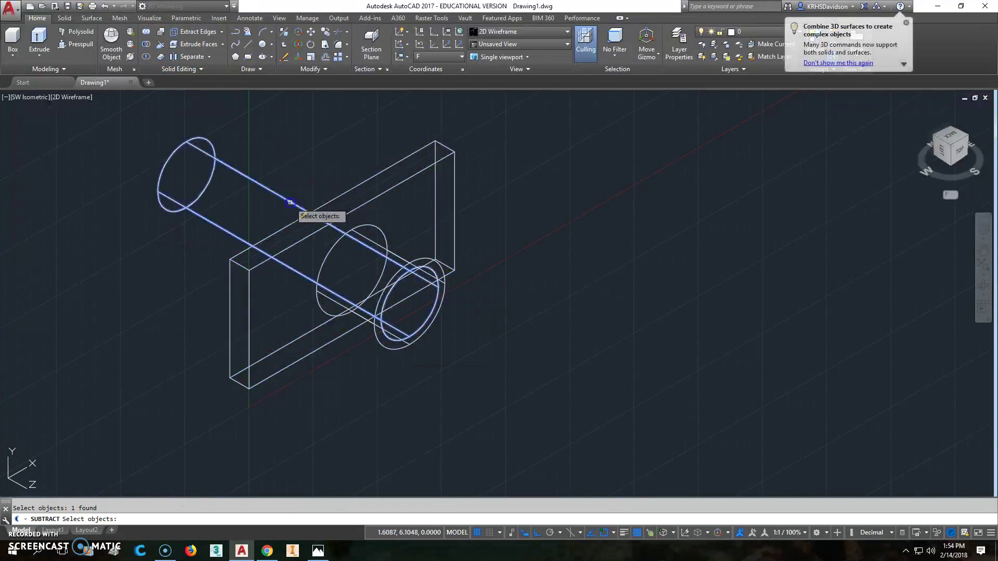
key("Return")
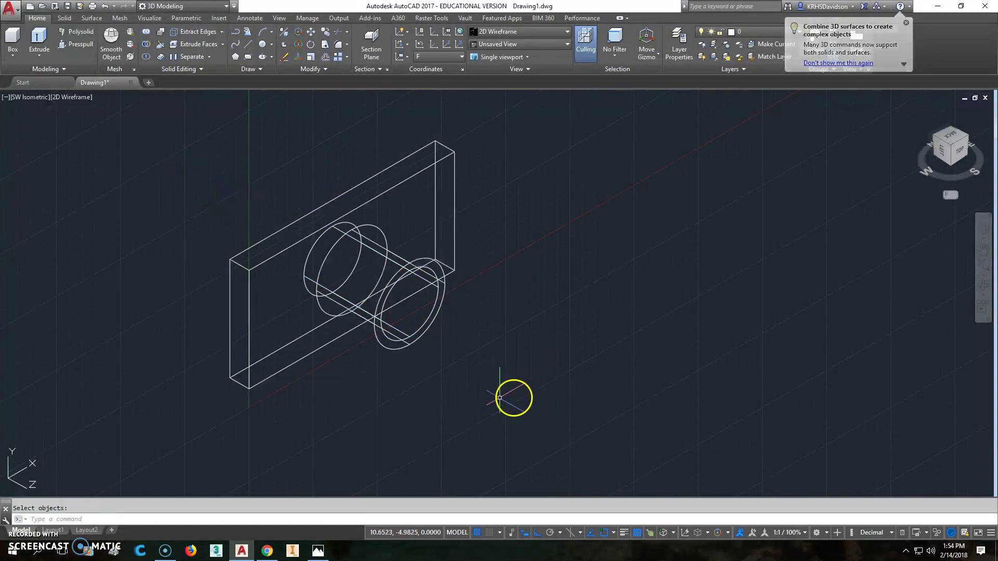
- View Figure 6-58 in Photos to check the 1.00″ wide centred slots
left_click(319, 551)
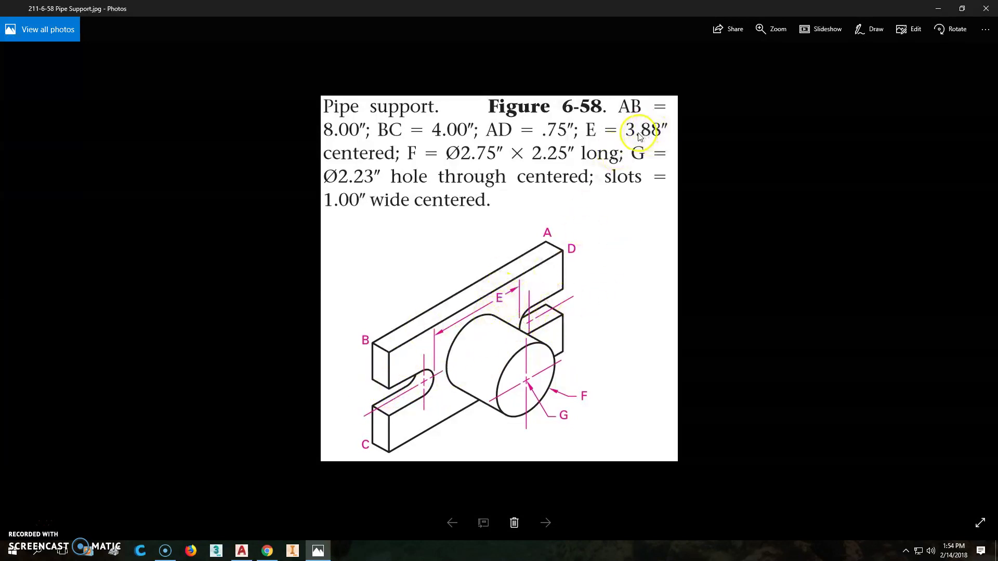
- Draw a 3.88-long line beside the pipe support model
left_click(241, 550)
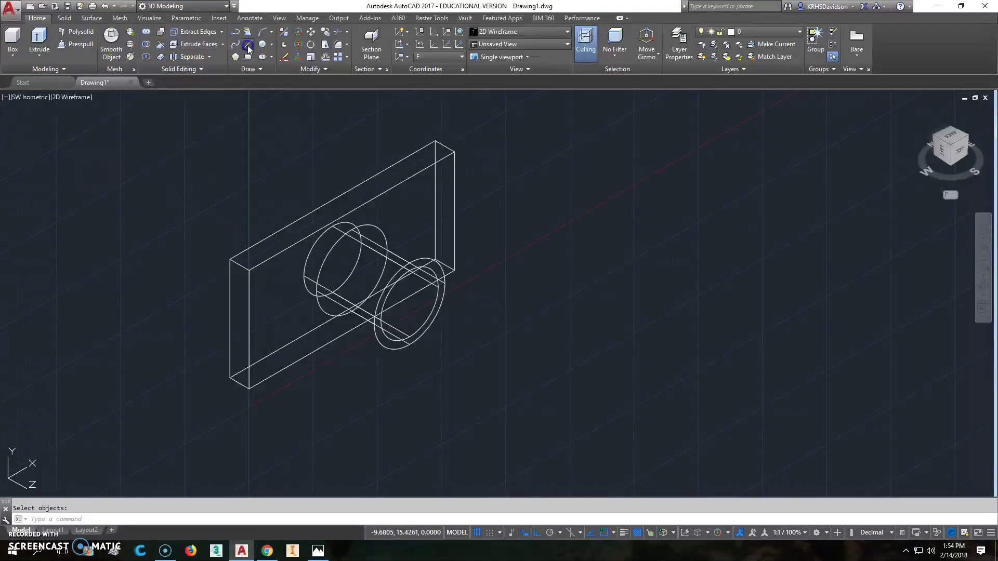
left_click(248, 45)
left_click(588, 357)
type("3.88")
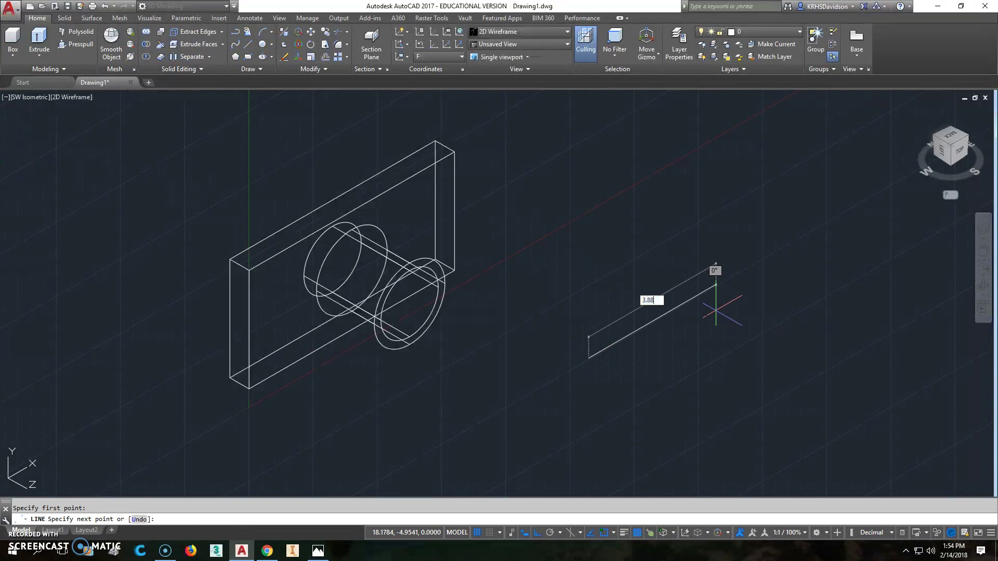
key("Return")
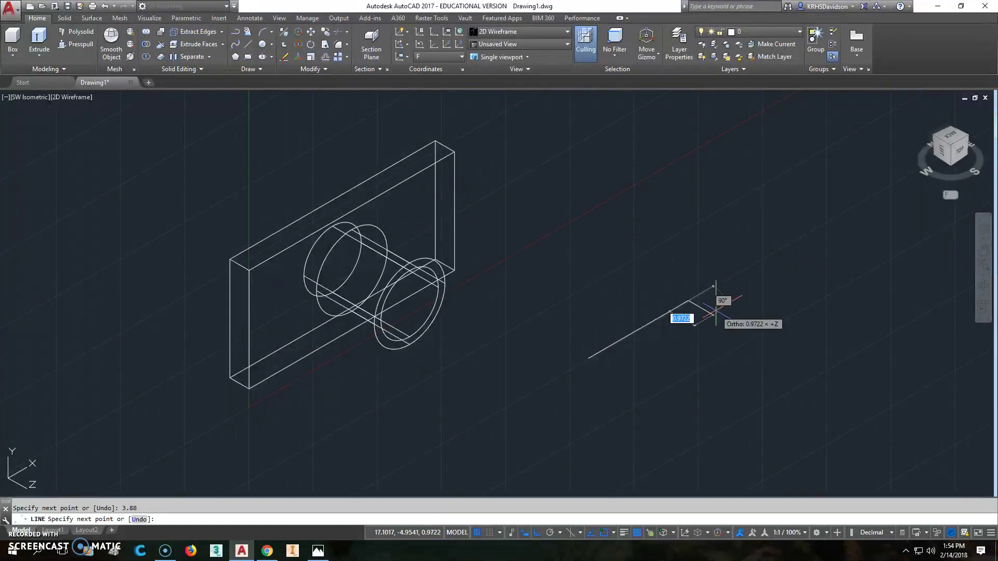
key("Return")
- Draw two 1-diameter circles near the line
left_click(262, 44)
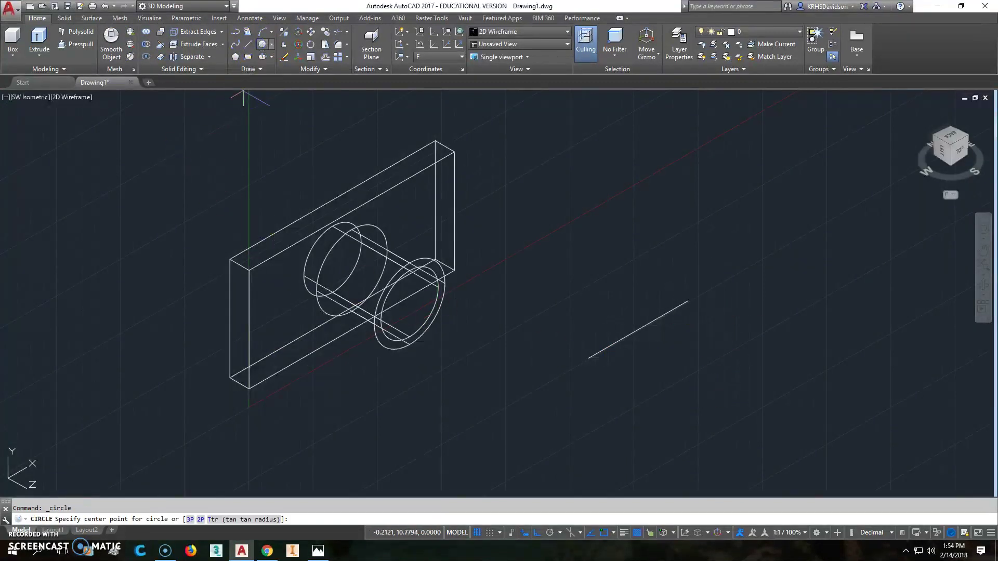
left_click(510, 403)
type("d")
key("Return")
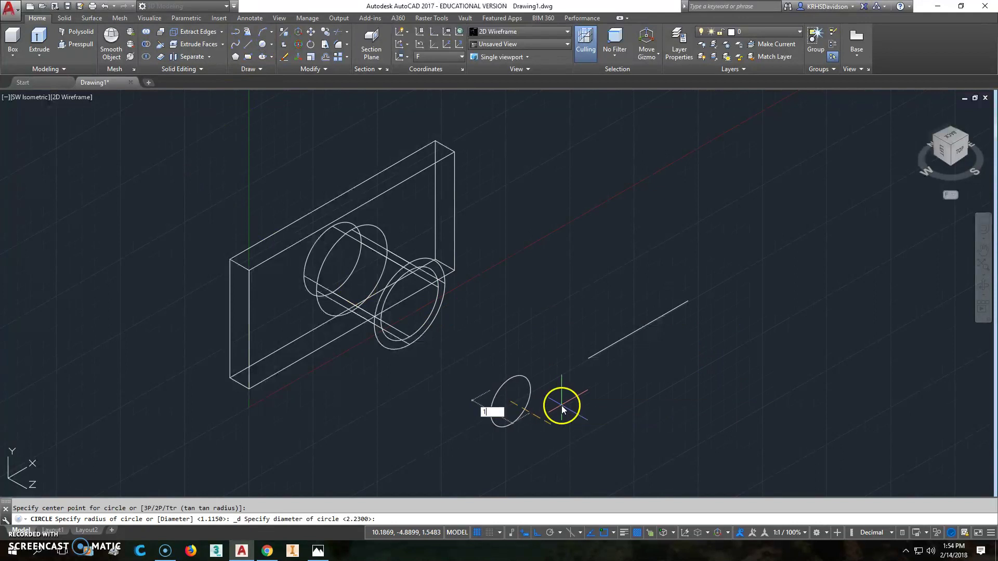
key("Return")
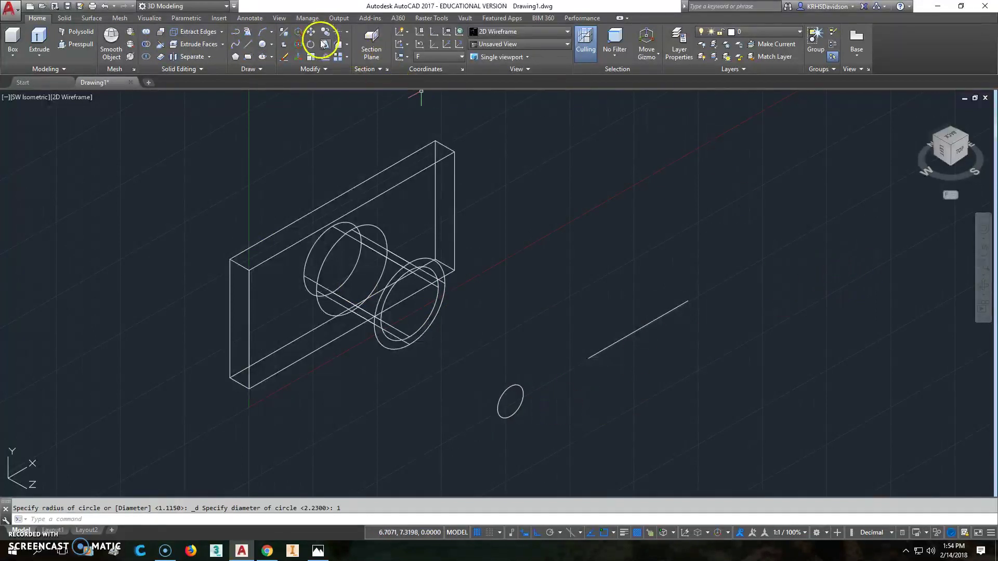
left_click(262, 45)
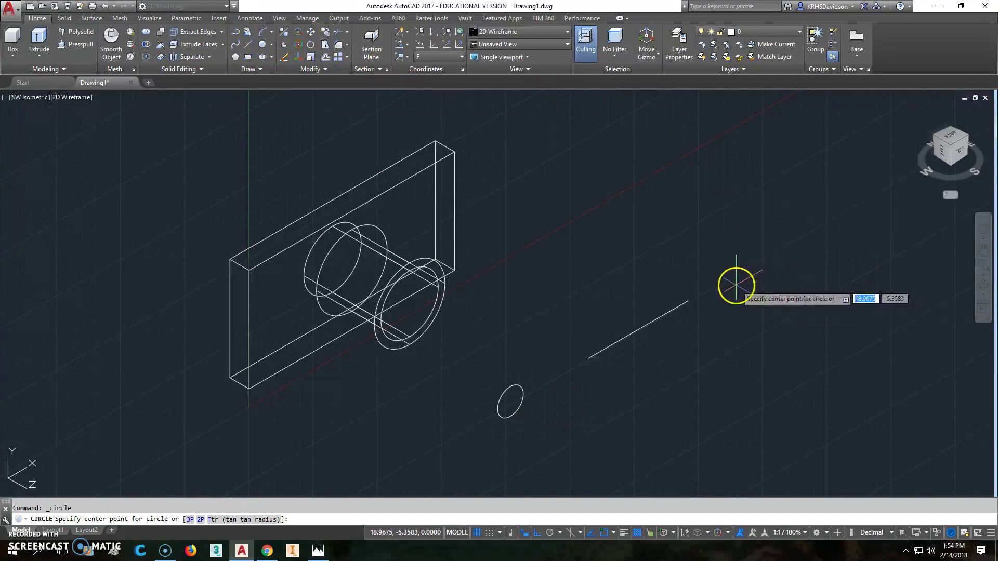
left_click(736, 284)
key("Escape")
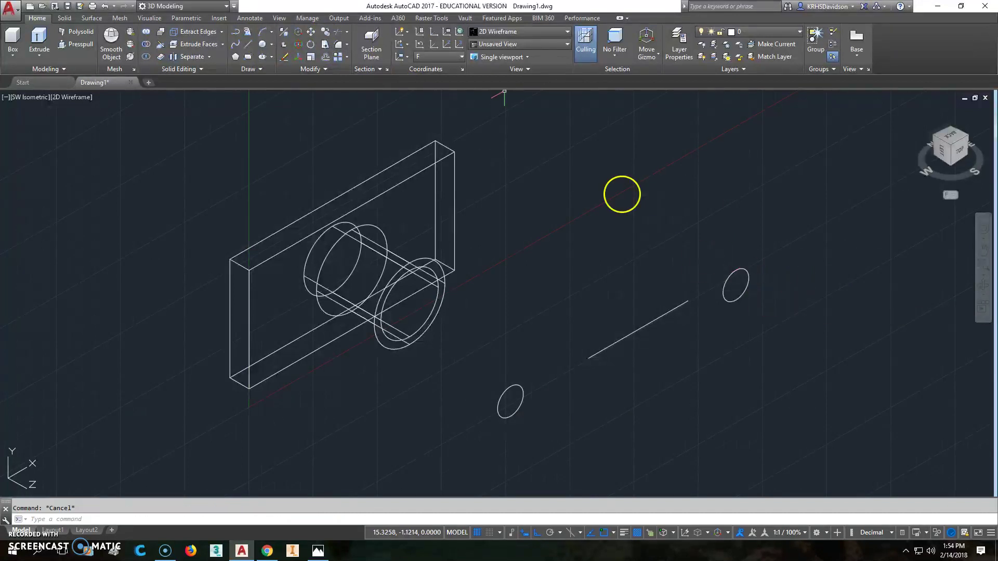
- Move the lower circle by its quadrant onto the line's lower endpoint
left_click(310, 32)
left_click(522, 388)
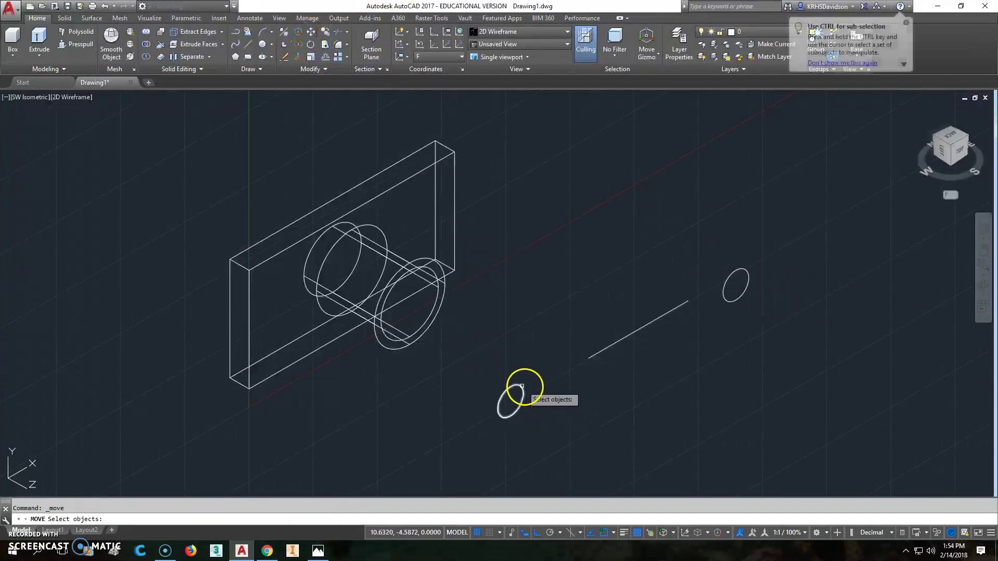
scroll(526, 390, "up", 2)
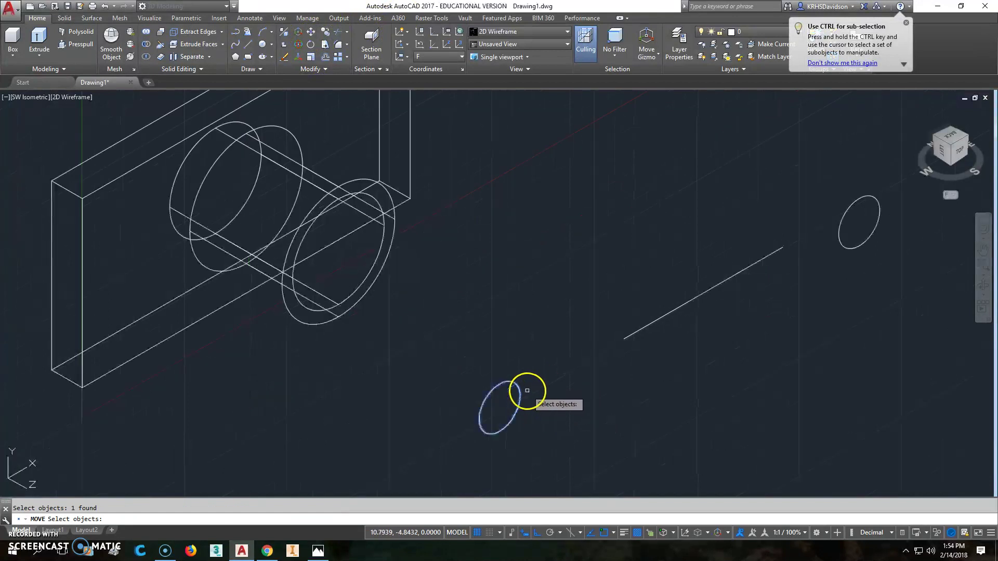
scroll(525, 393, "down", 2)
scroll(517, 392, "up", 5)
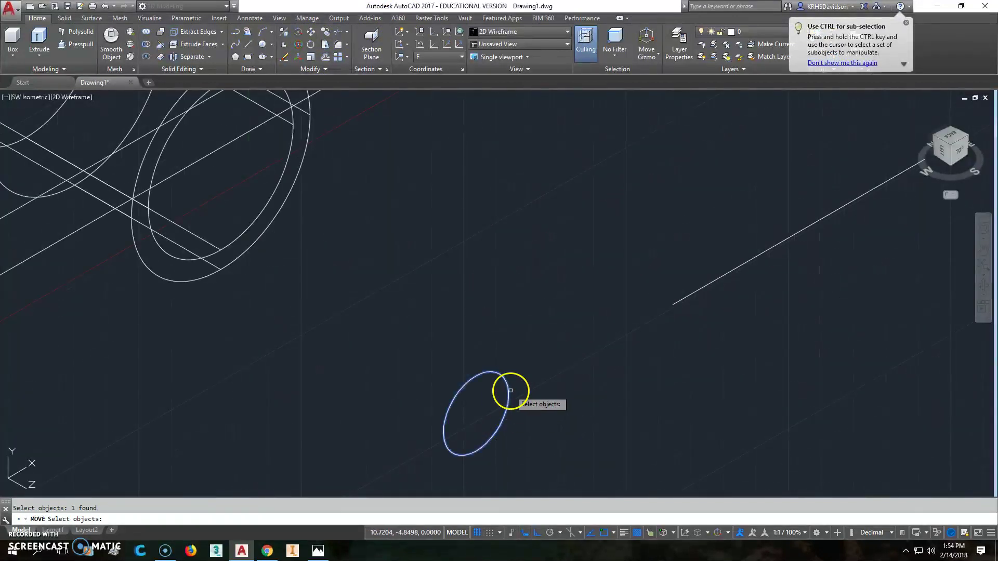
right_click(547, 411, "shift")
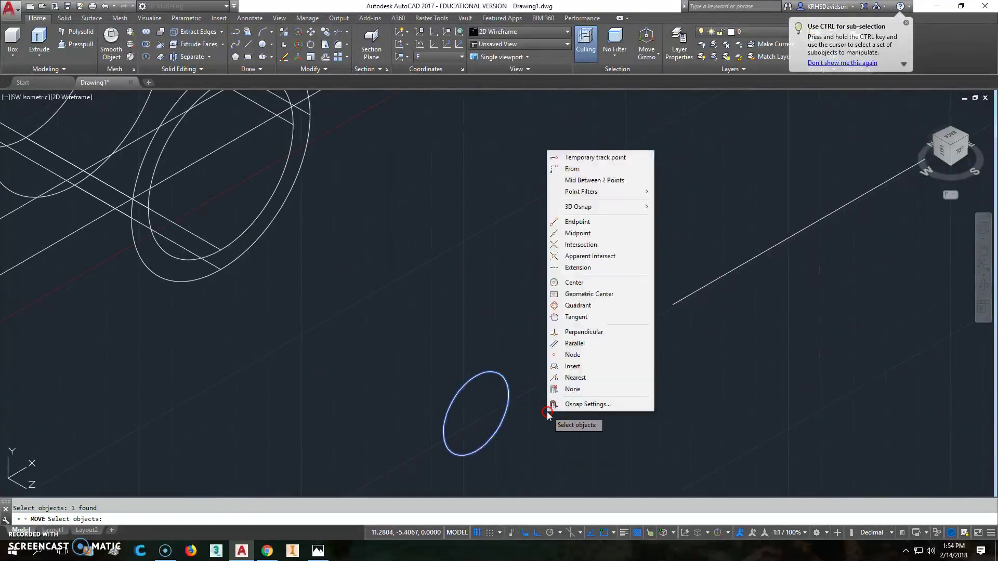
left_click(585, 305)
key("Return")
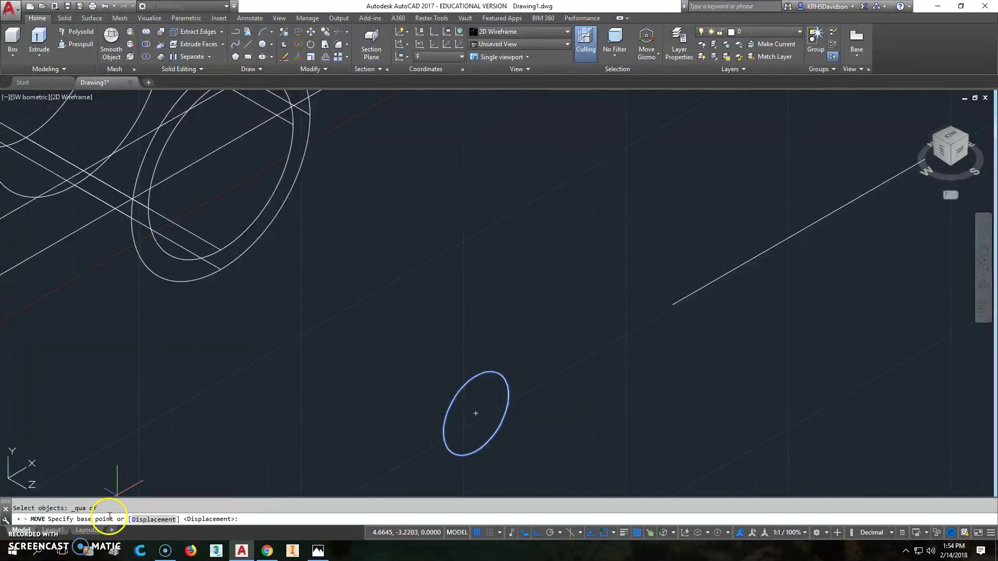
right_click(274, 416, "shift")
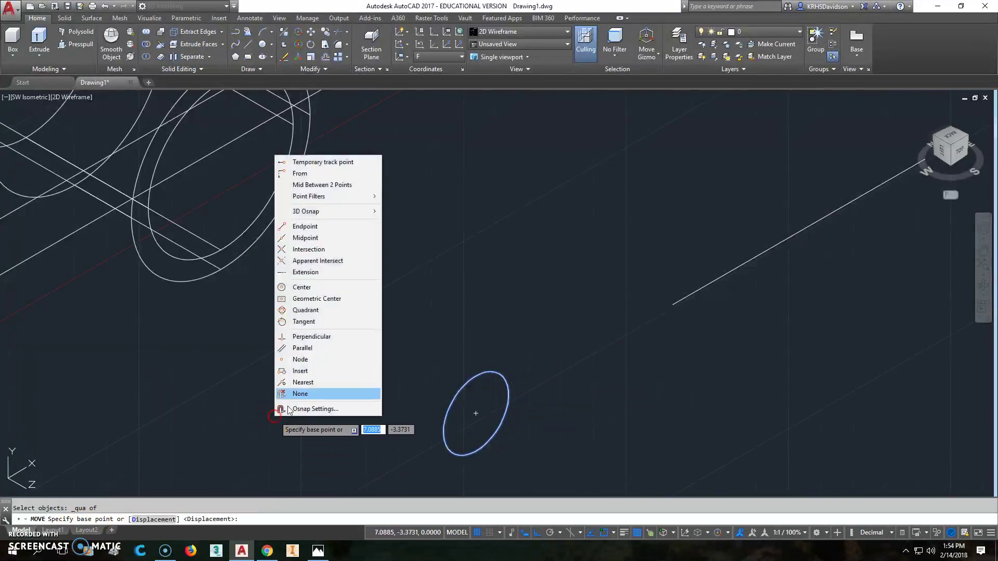
left_click(321, 310)
left_click(503, 398)
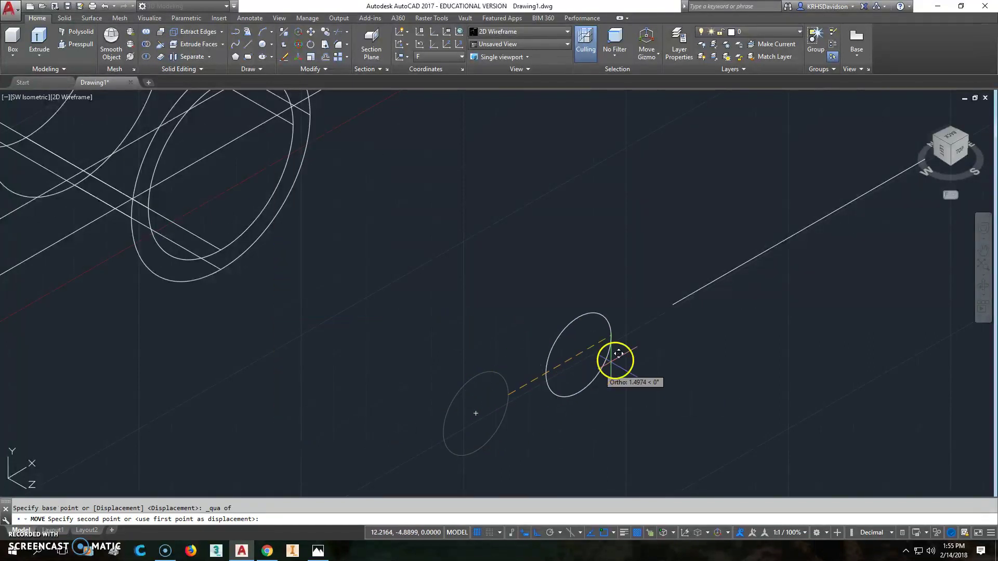
left_click(672, 306)
middle_click_drag(718, 350, 521, 390)
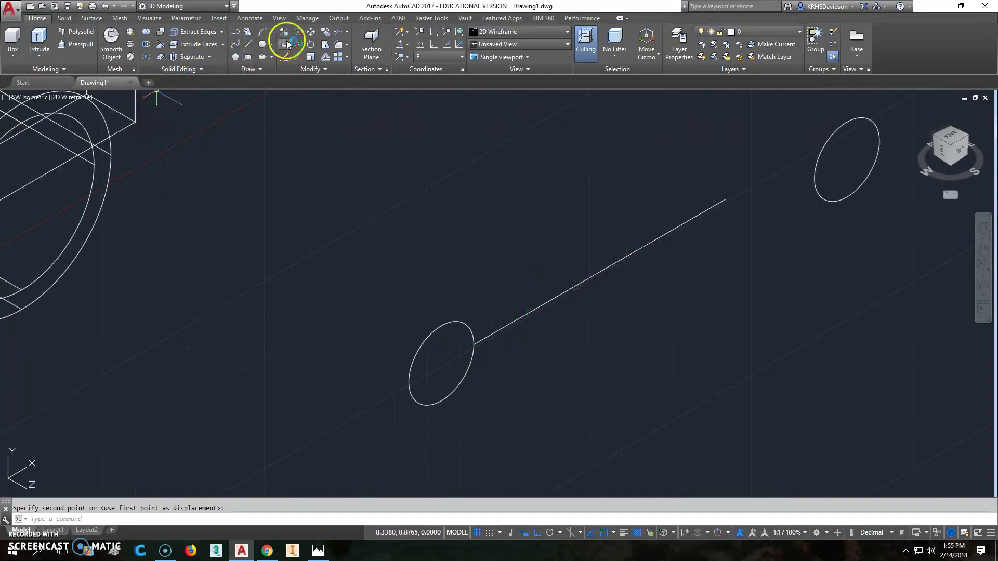
- Move the upper-right circle by its quadrant onto the line's upper endpoint
left_click(307, 34)
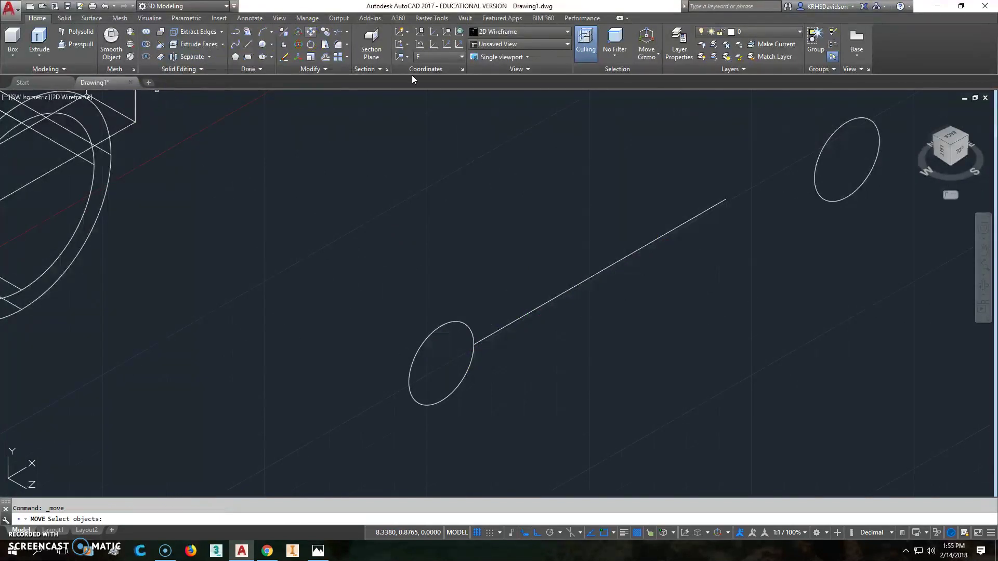
left_click(818, 196)
right_click(775, 245)
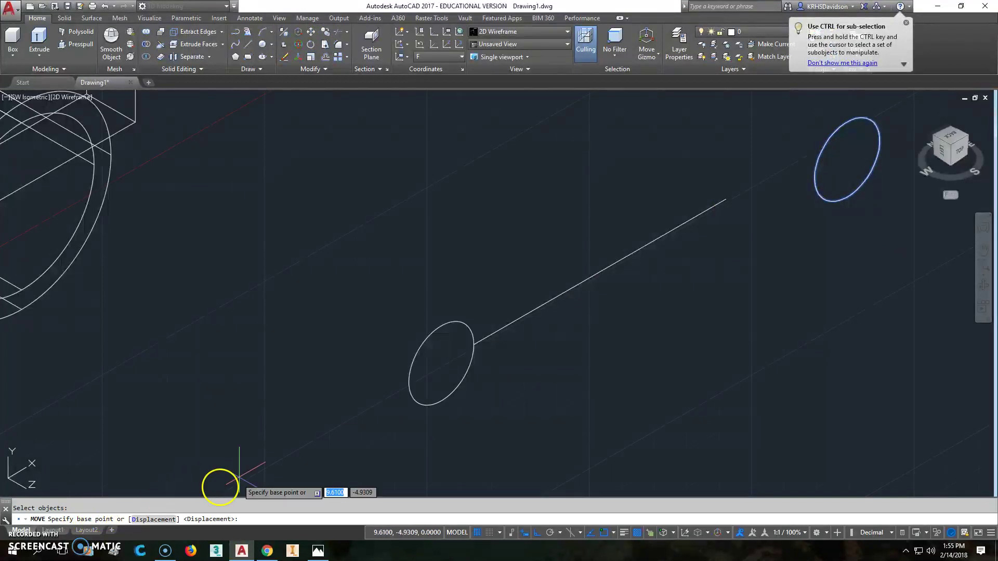
right_click(287, 371, "shift")
left_click(335, 263)
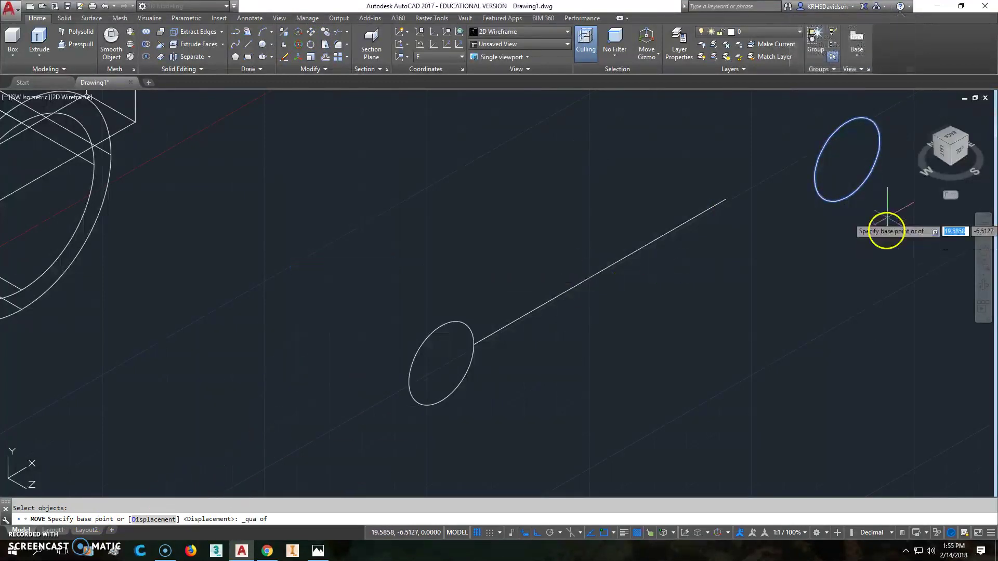
left_click(814, 185)
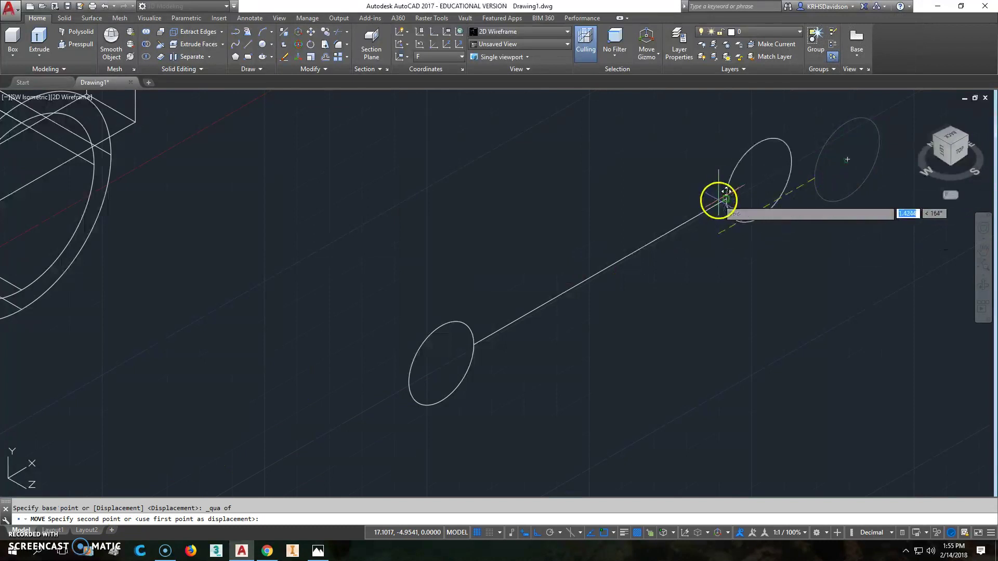
left_click(719, 200)
key("Escape")
scroll(706, 359, "up", 2)
scroll(668, 363, "down", 5)
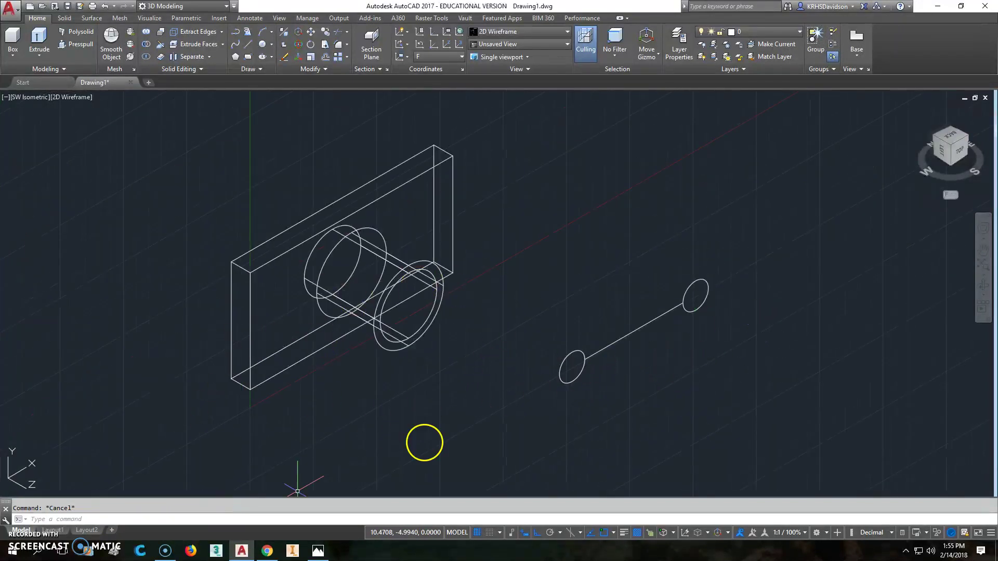
- From the lower circle's quadrant, draw 4 and 1 line segments for the first slot outline
middle_click_drag(463, 430, 461, 275)
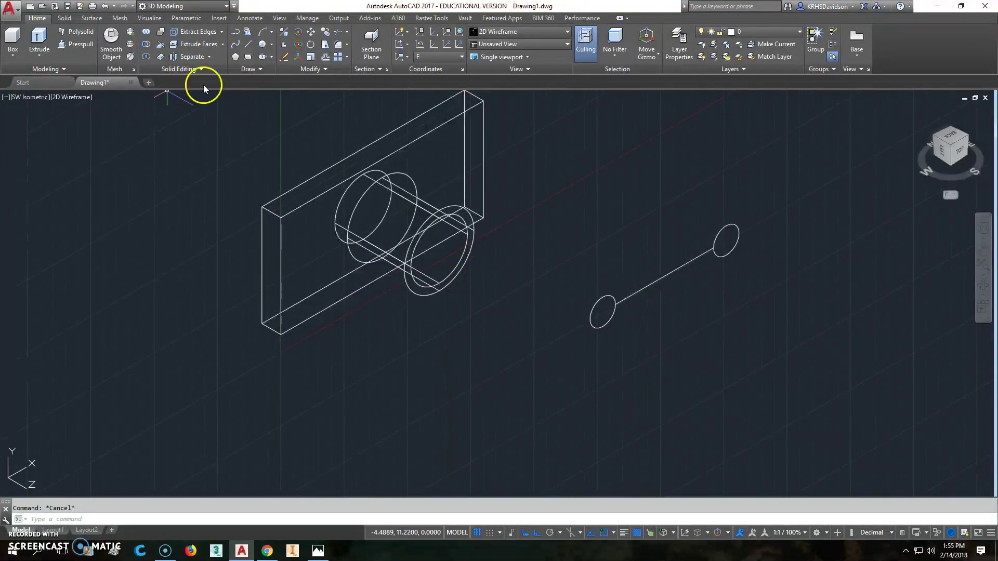
left_click(249, 46)
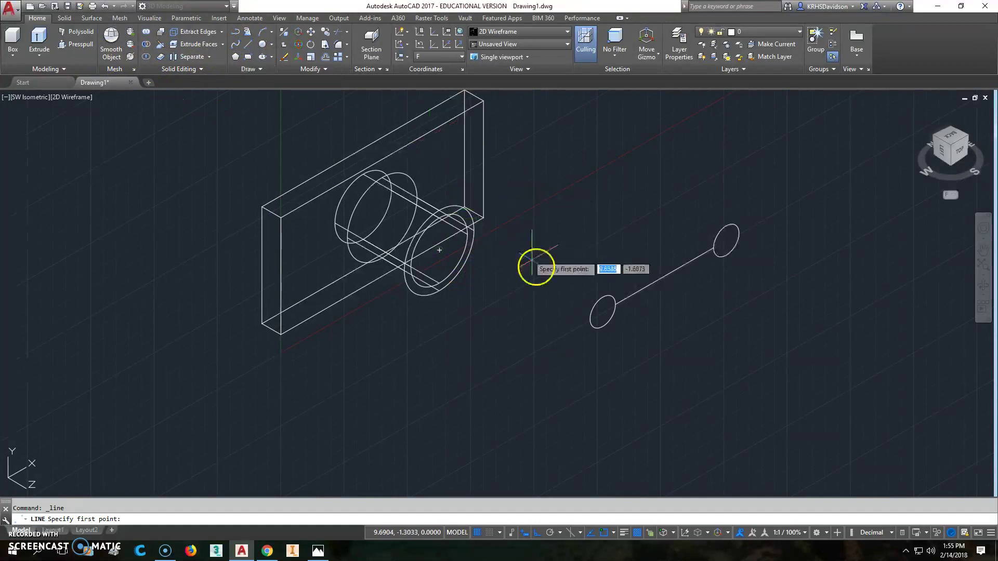
right_click(599, 300, "shift")
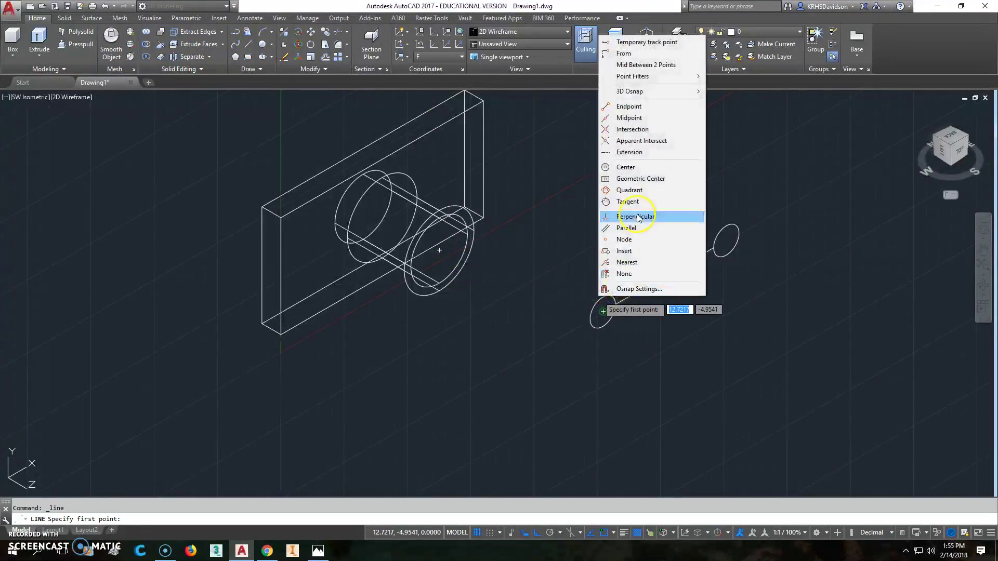
left_click(628, 190)
left_click(602, 297)
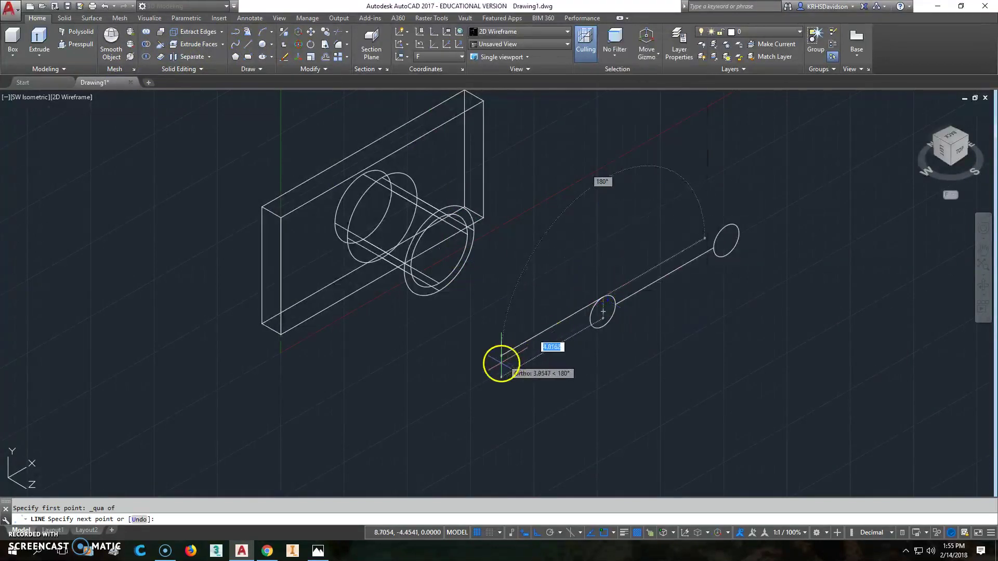
type("4")
key("Return")
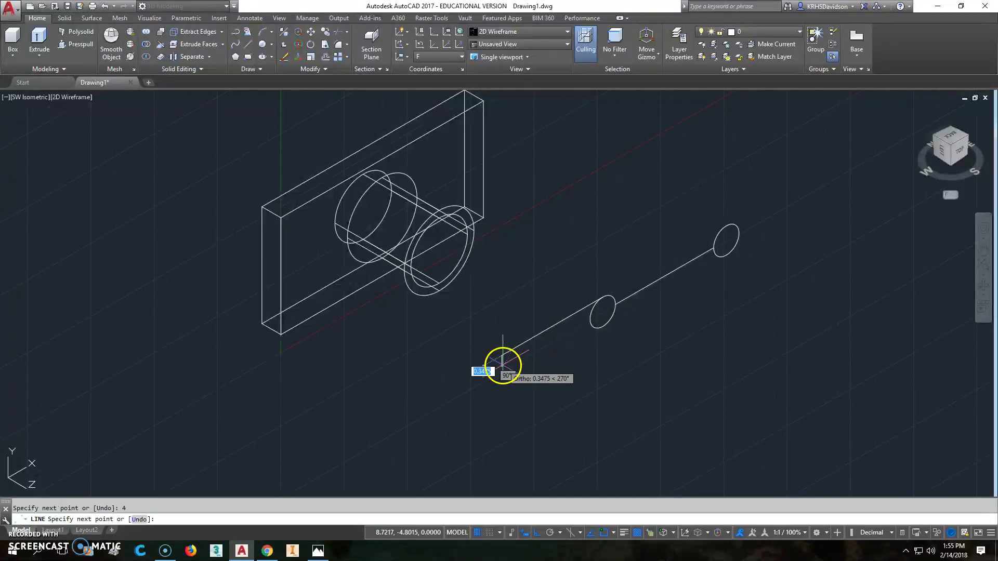
type("1")
key("Return")
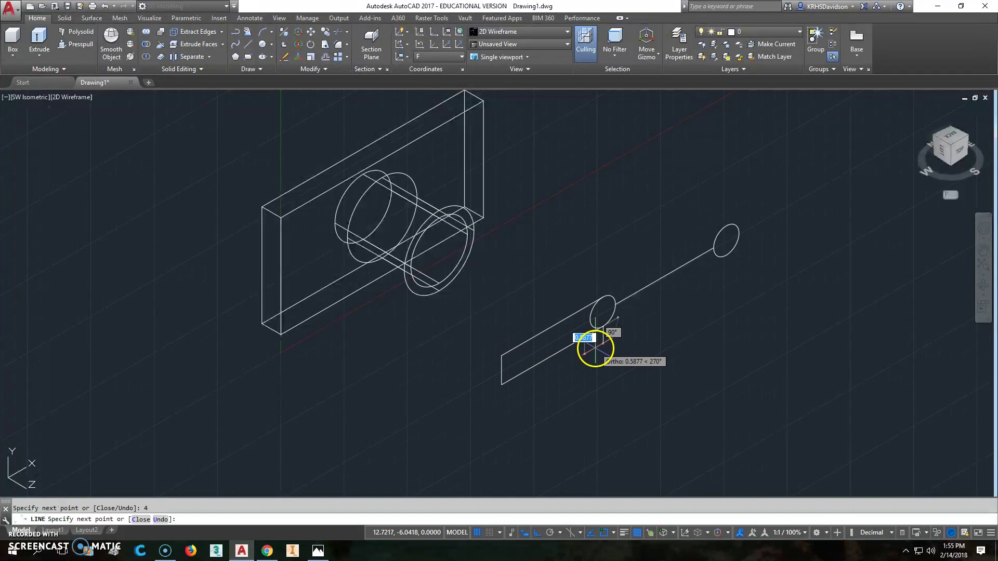
key("Escape")
- From the upper circle's top quadrant, draw 4 and 1 segments for the second slot outline
middle_click_drag(629, 370, 571, 362)
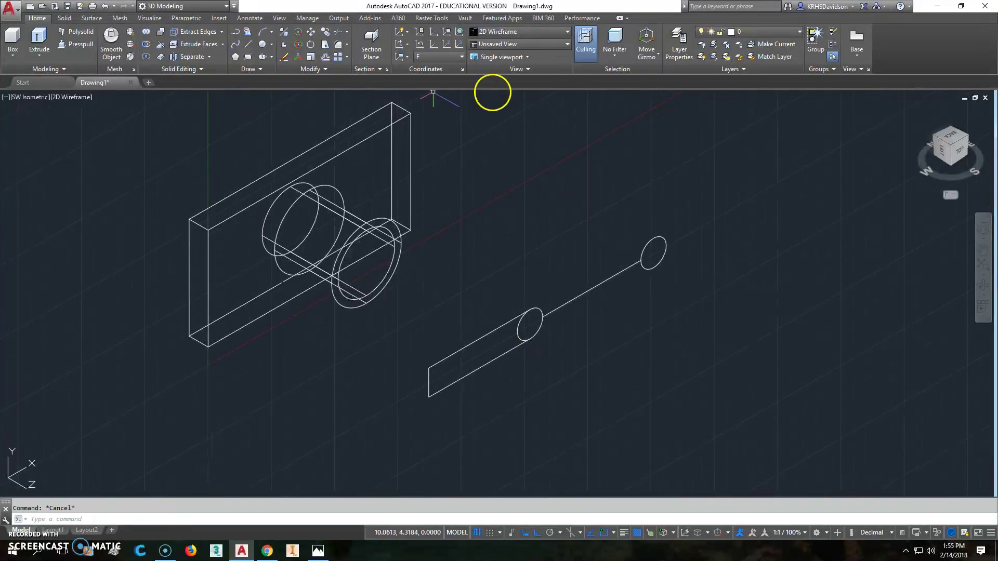
key("space")
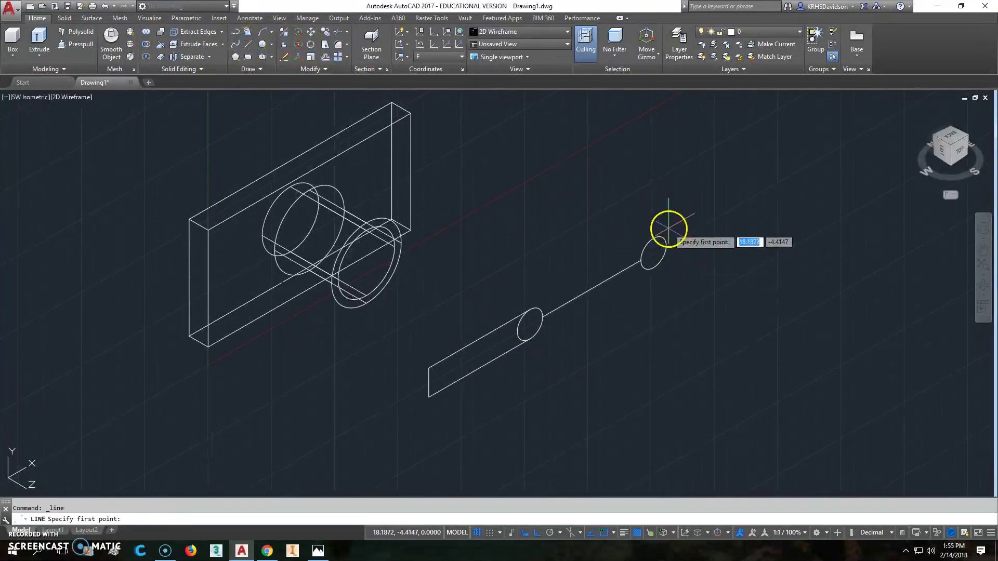
right_click(669, 230, "shift")
left_click(716, 389)
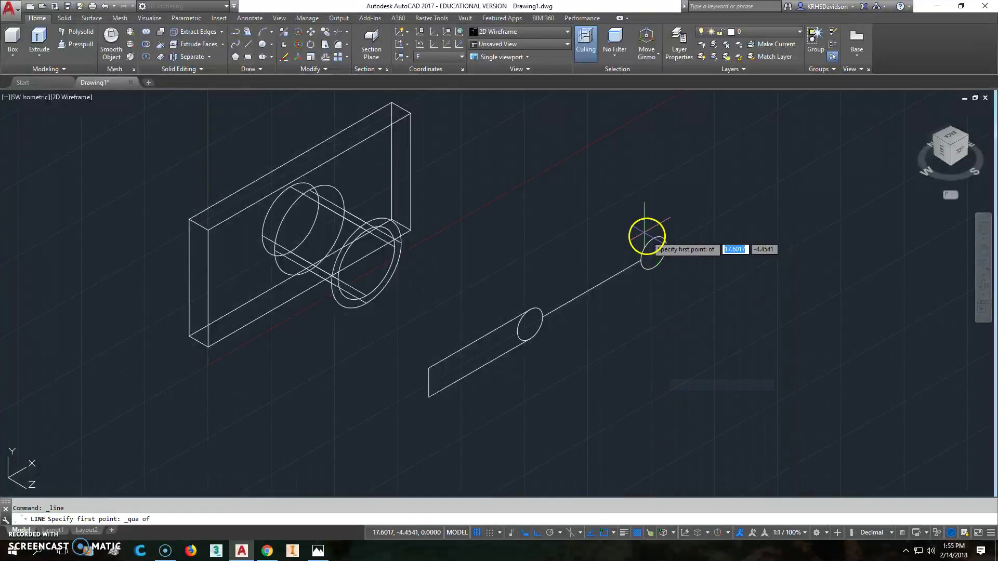
left_click(655, 236)
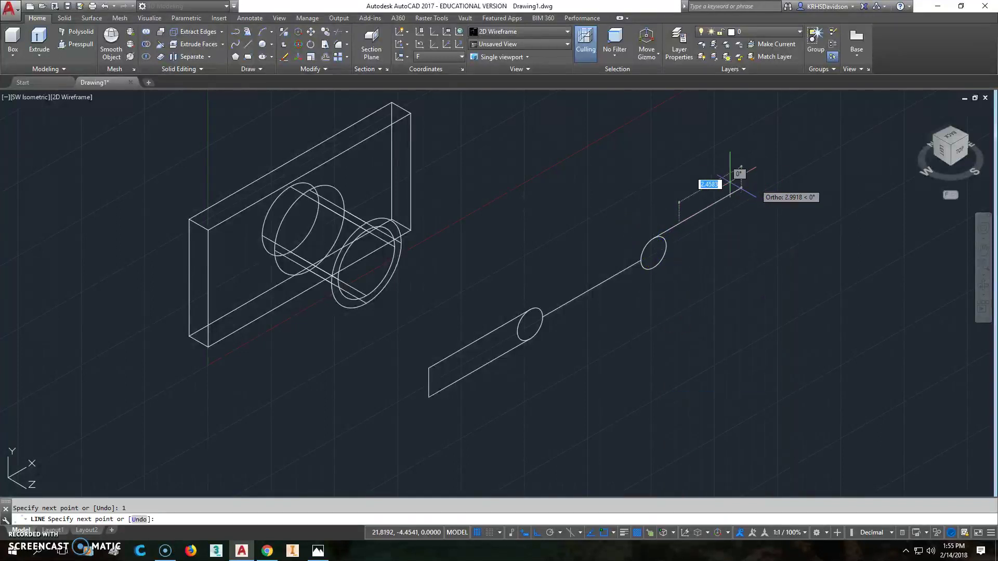
left_click(755, 246)
type("u")
key("Return")
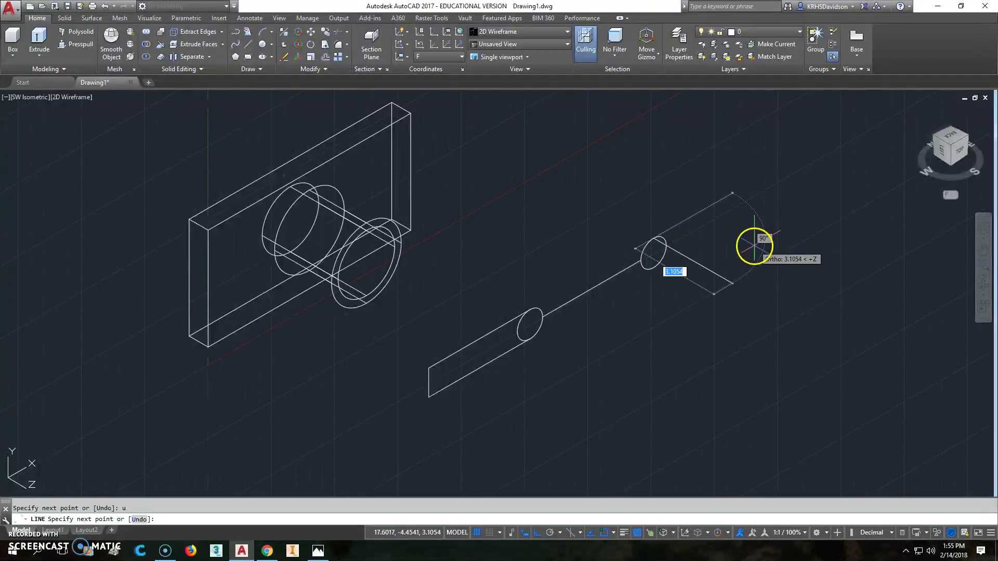
type("4")
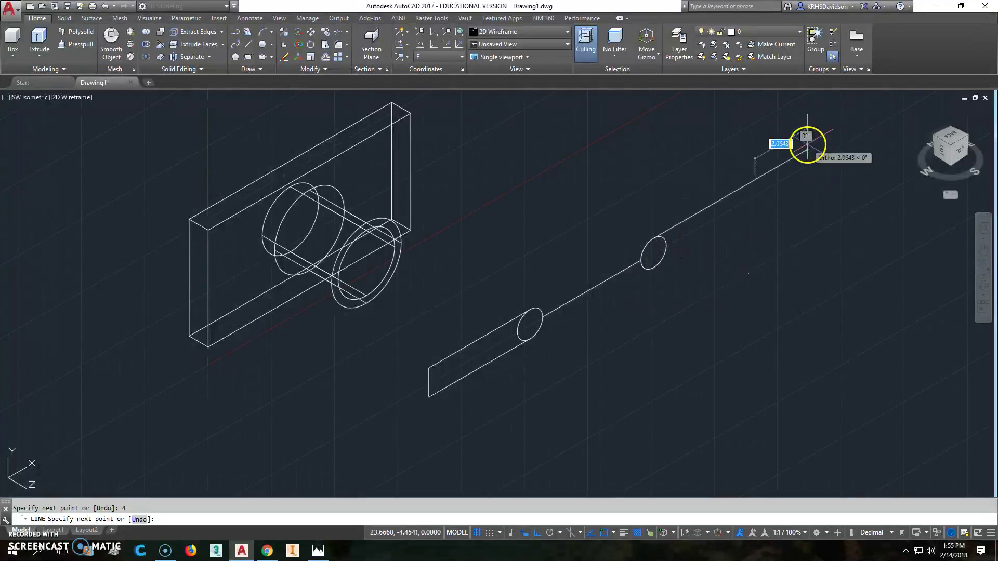
key("Return")
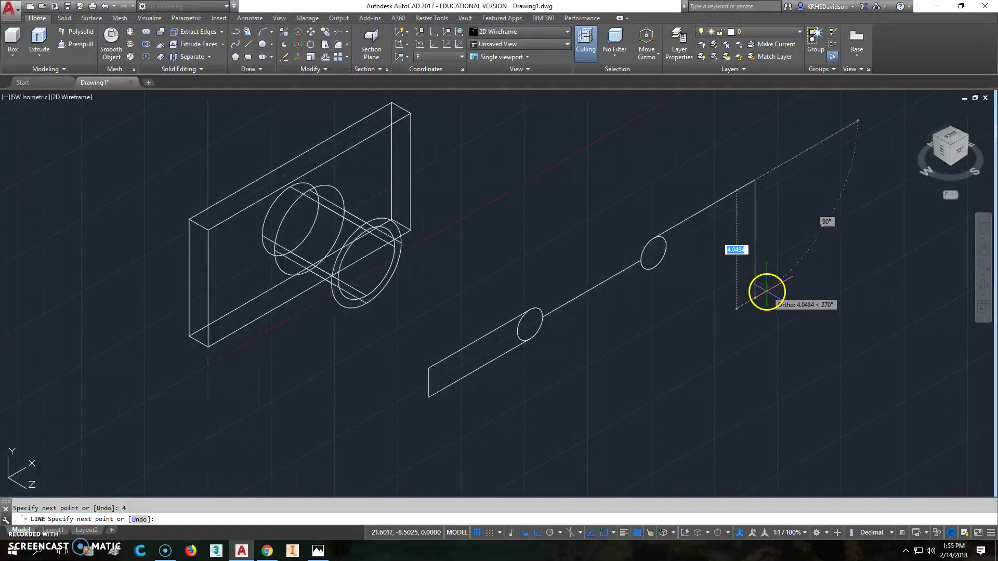
type("1")
key("Return")
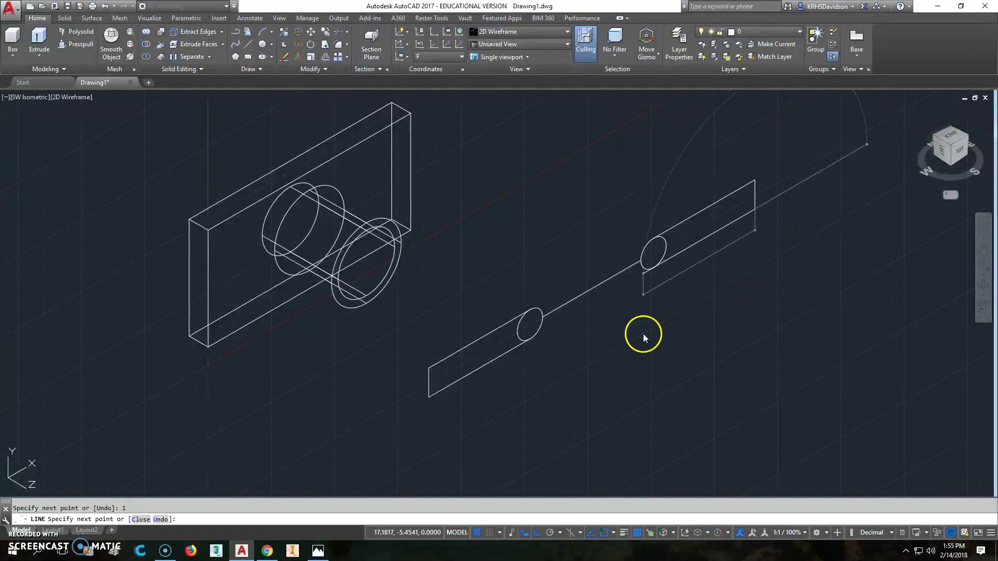
key("Escape")
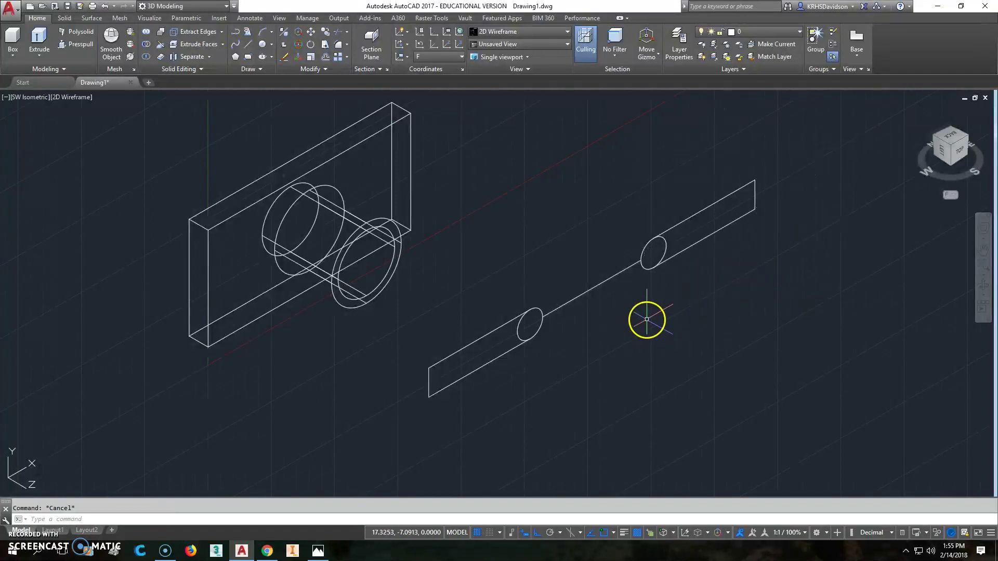
- Press-pull the lower rectangle and lower ellipse into solids 1 unit high
left_click(86, 45)
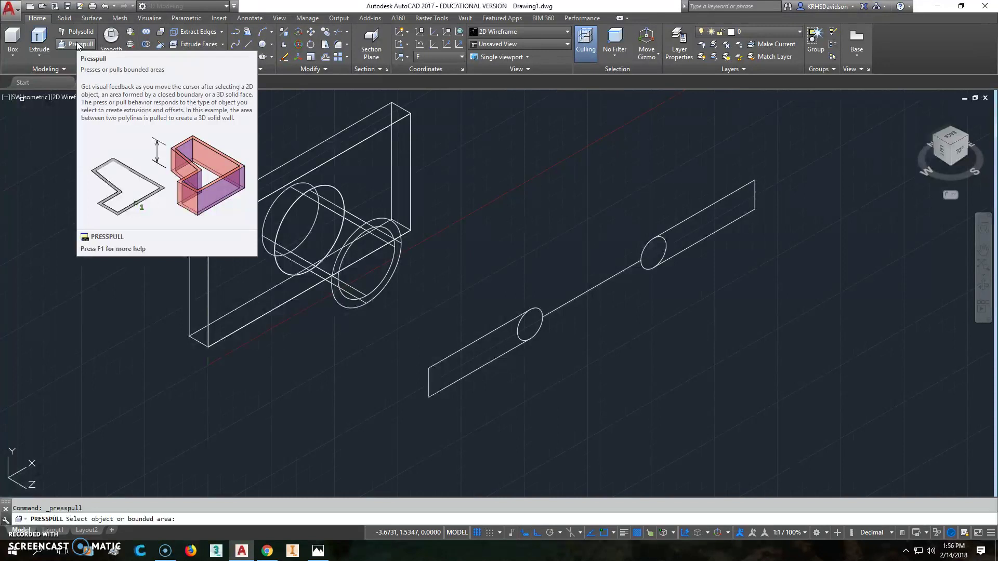
left_click(77, 45)
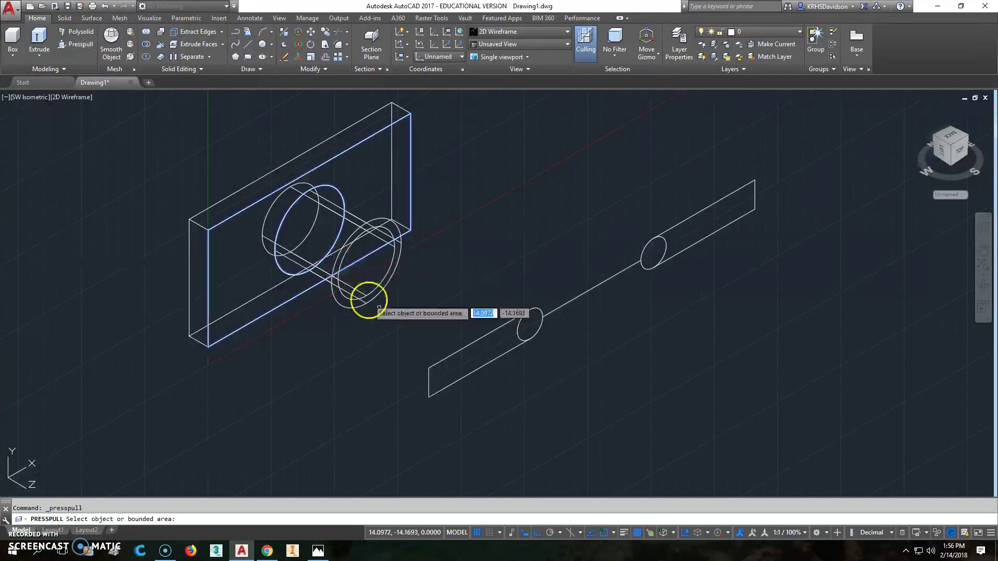
left_click(488, 345)
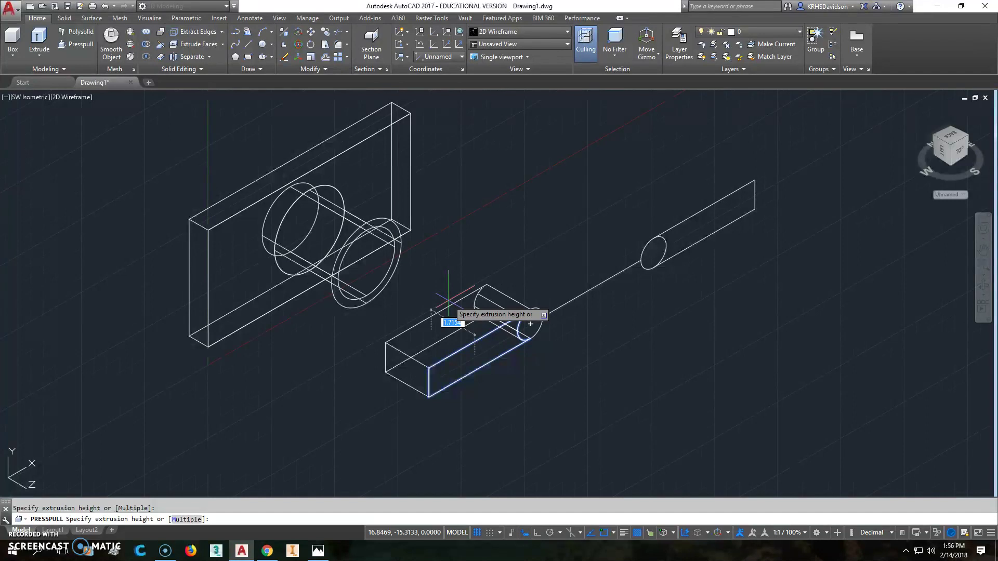
key("Return")
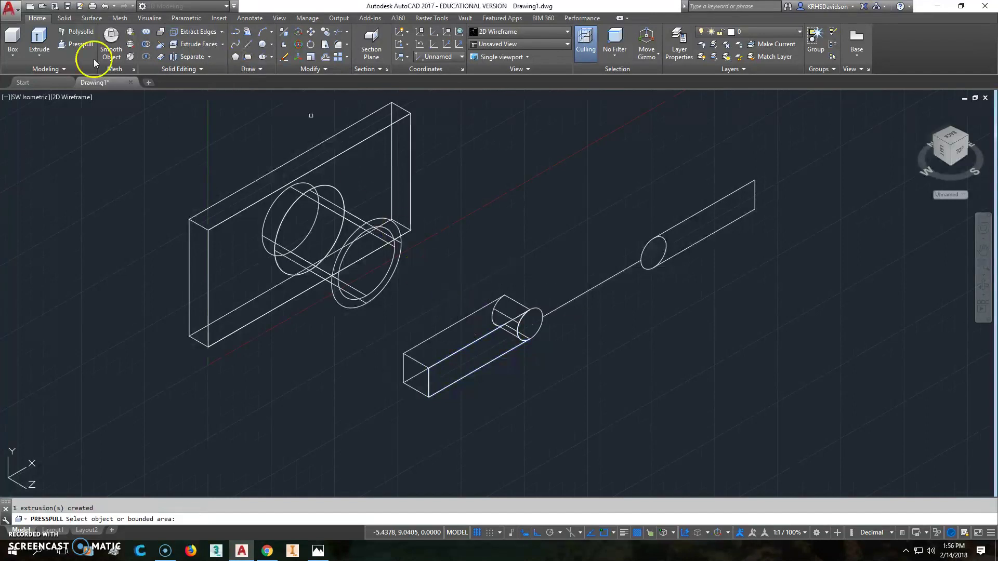
left_click(76, 43)
left_click(530, 323)
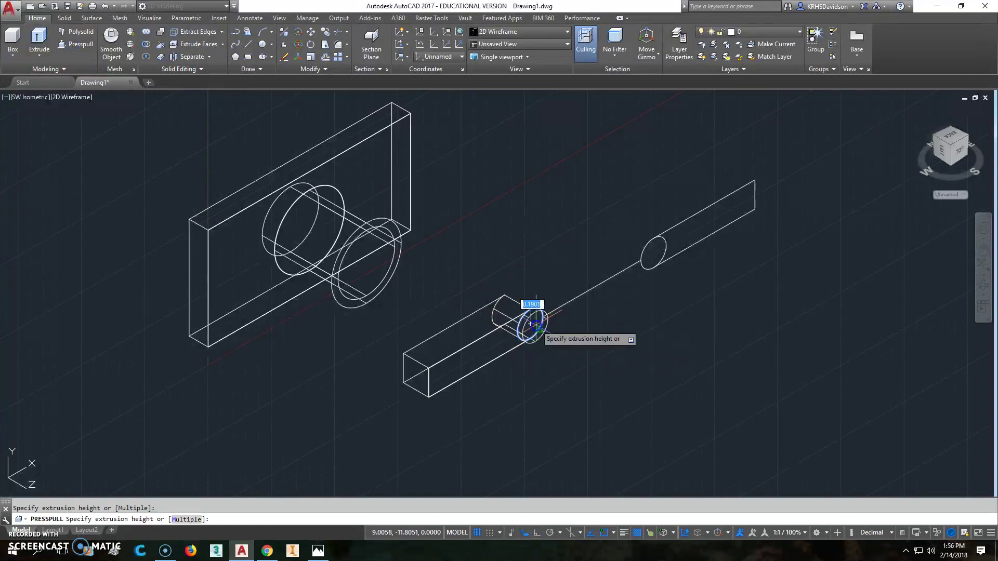
type("1")
key("Return")
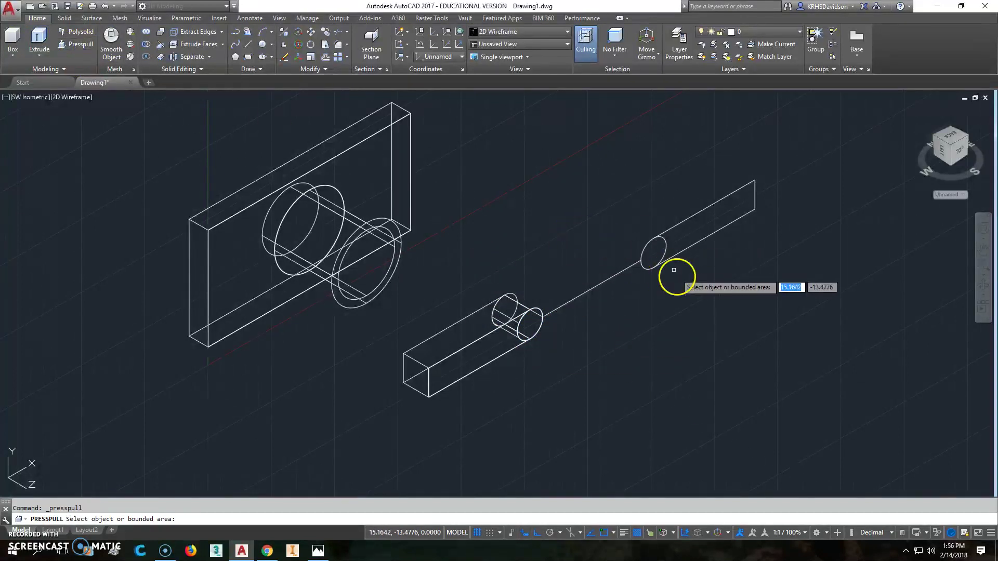
- Press-pull the upper ellipse and upper rectangle into solids 1 unit high
left_click(653, 253)
type("1")
key("Return")
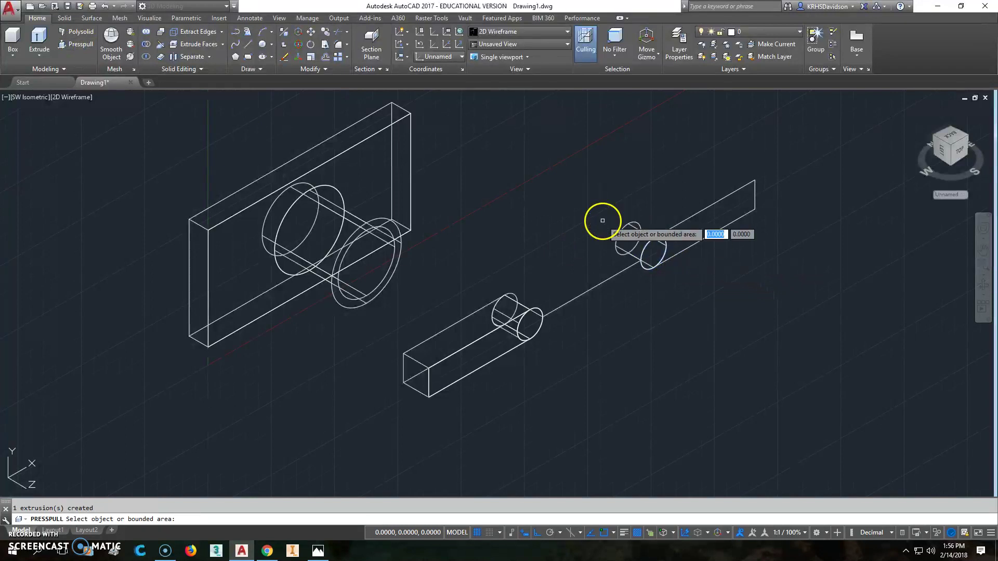
left_click(73, 43)
left_click(700, 224)
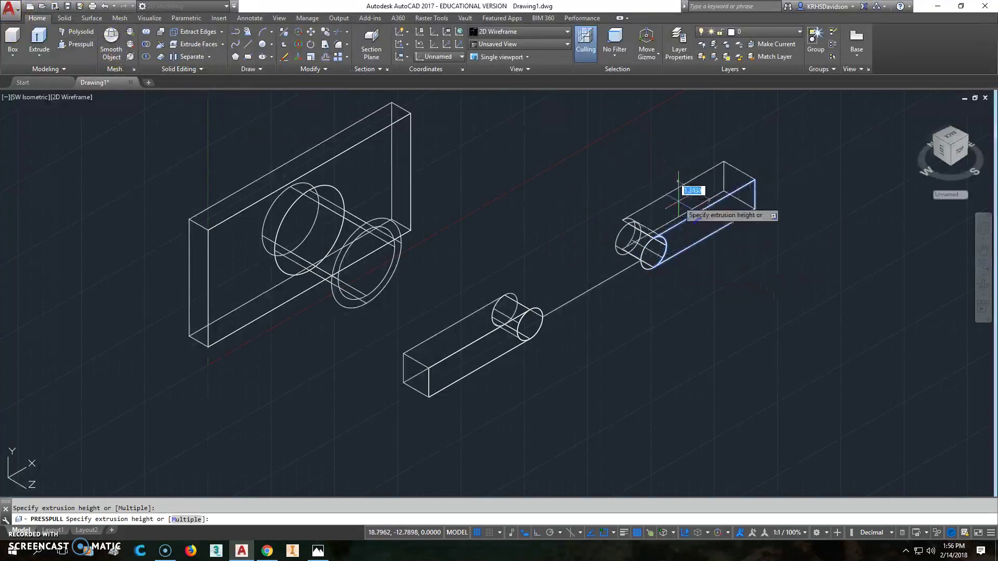
left_click(659, 187)
key("Escape")
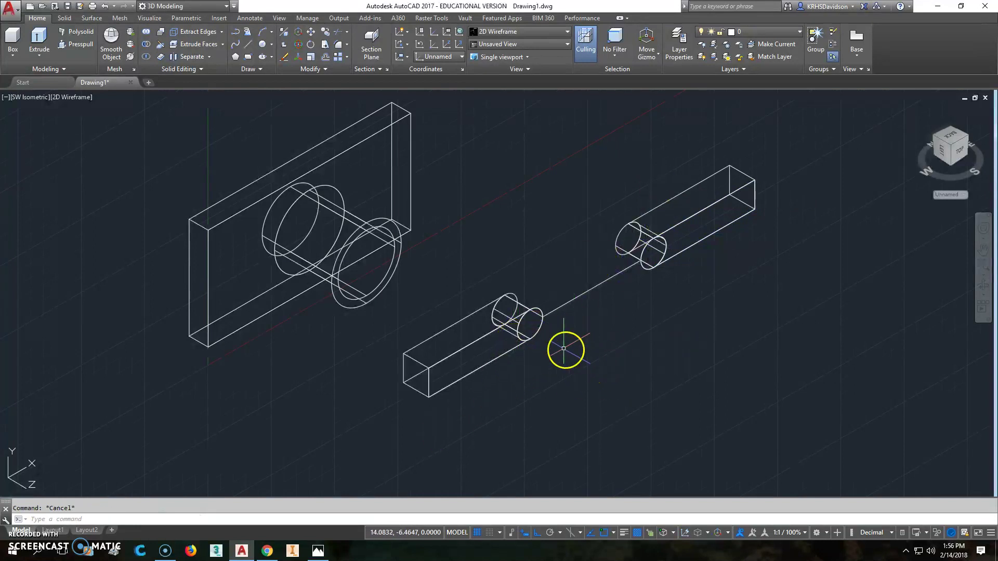
- Move both bar-and-cylinder pieces into the plate so they straddle the bore
left_click(530, 312)
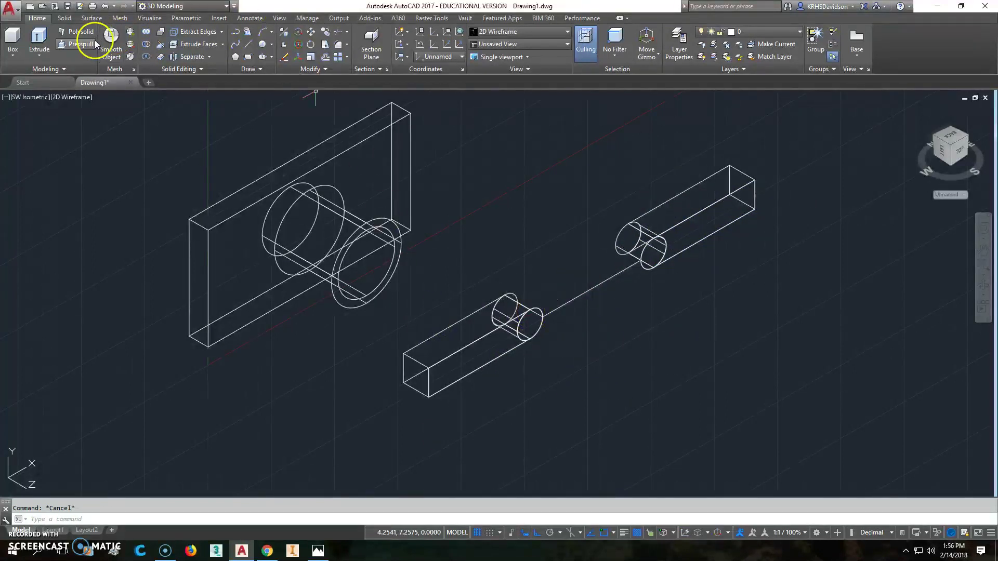
left_click(314, 35)
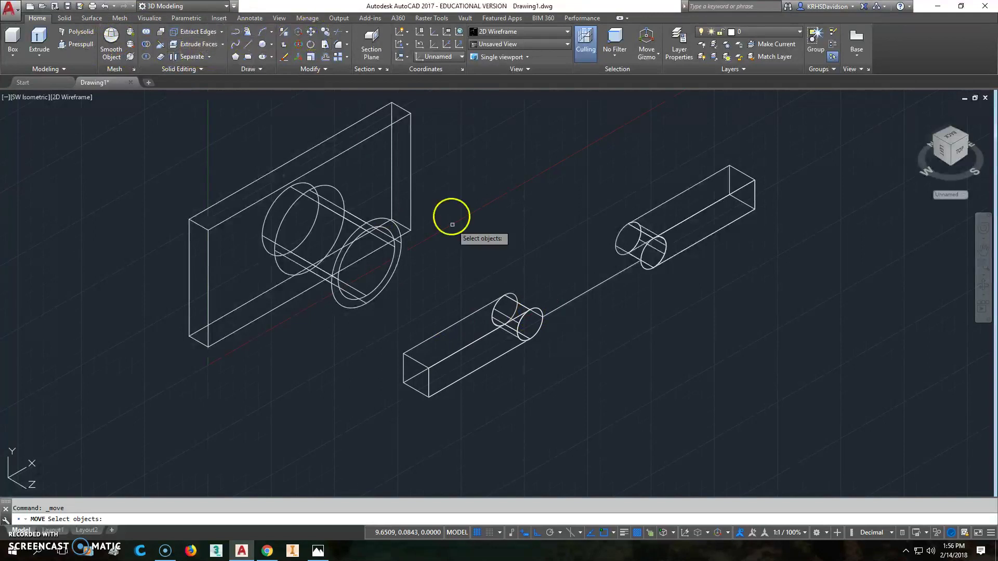
left_click(513, 298)
left_click(484, 299)
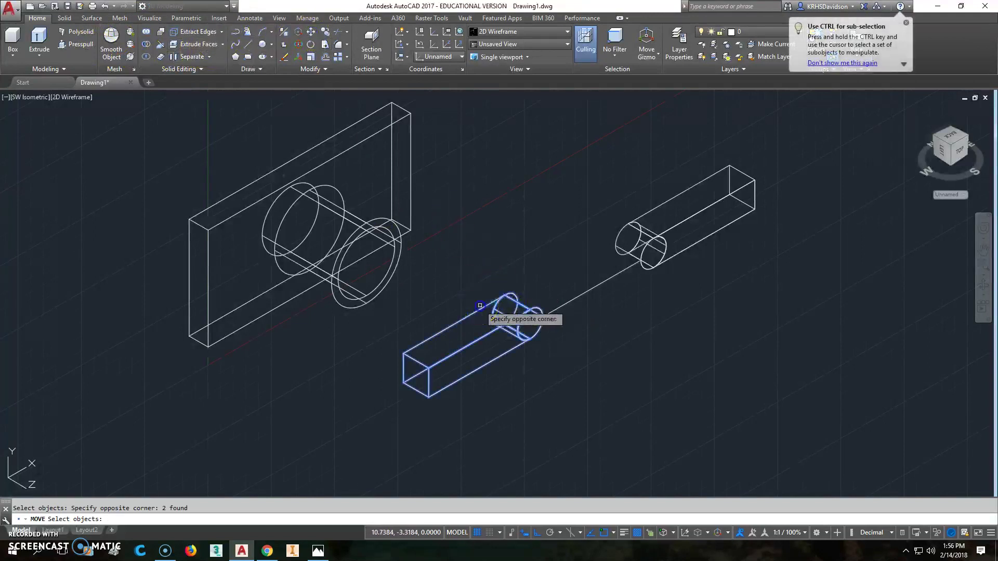
left_click(686, 225)
left_click(604, 233)
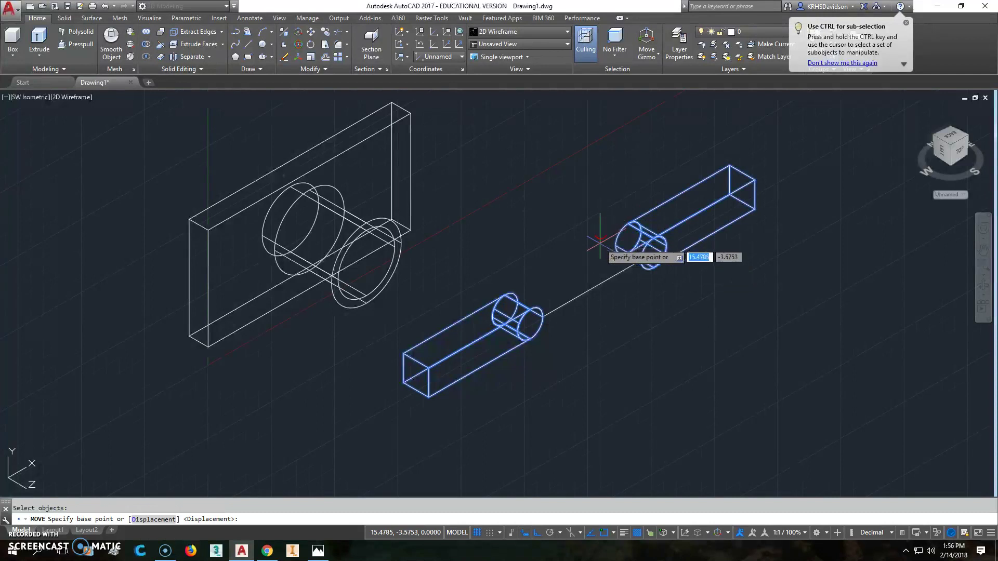
key("Return")
left_click(593, 289)
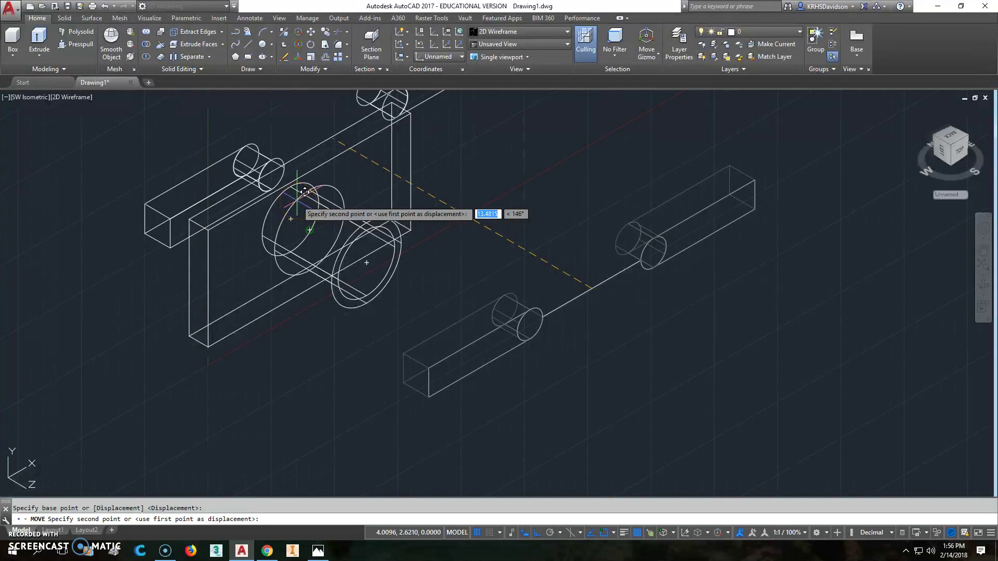
left_click_drag(305, 192, 279, 268)
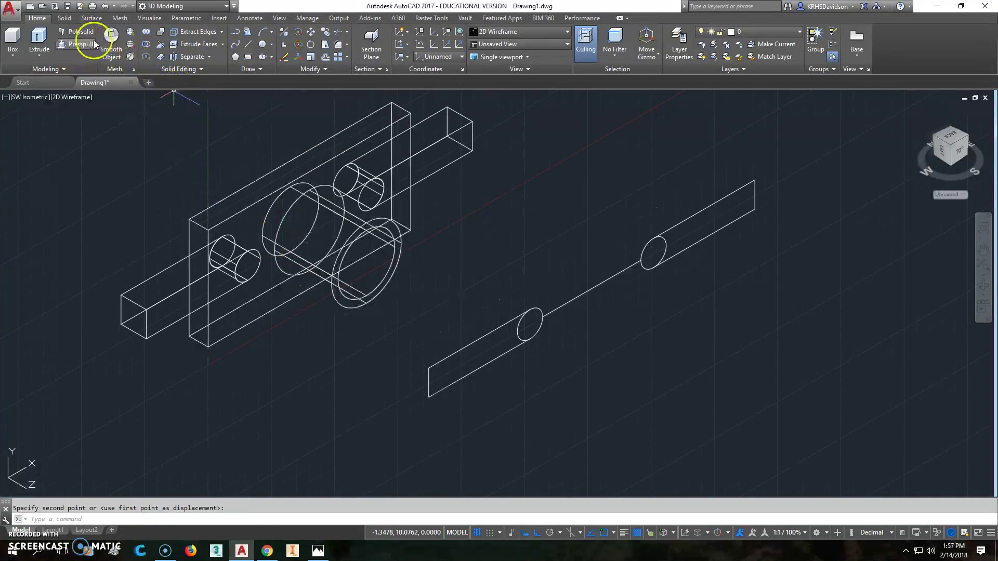
- Subtract both square bars and both small cylinders from the plate to form U-slots
left_click(144, 47)
left_click(306, 171)
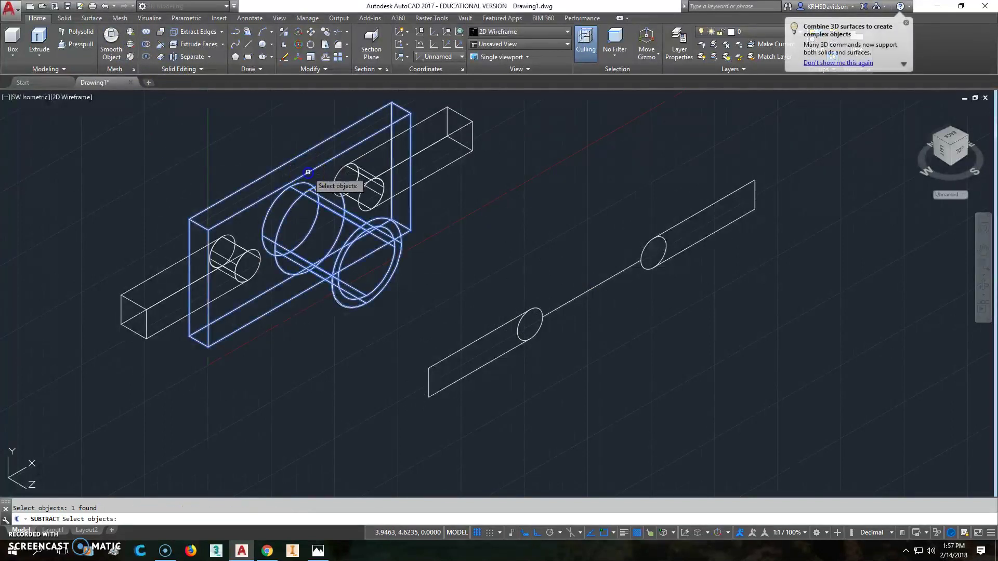
key("Return")
left_click(230, 263)
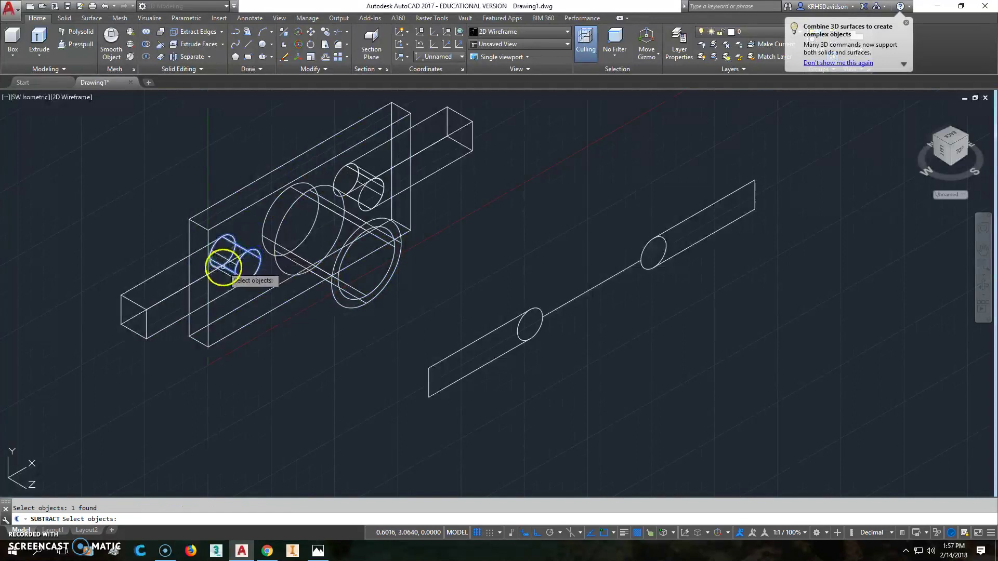
left_click(234, 279)
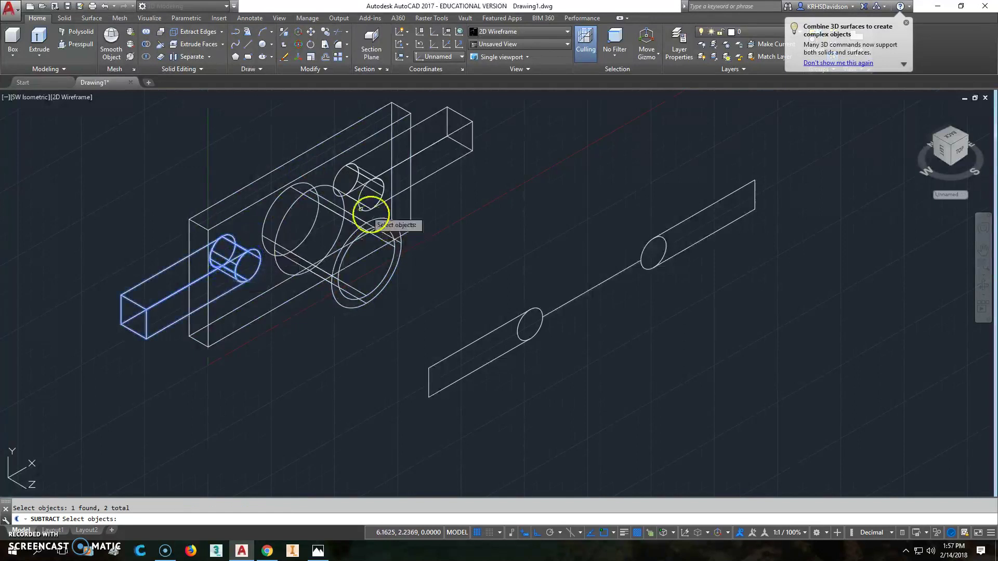
left_click(384, 181)
left_click(338, 171)
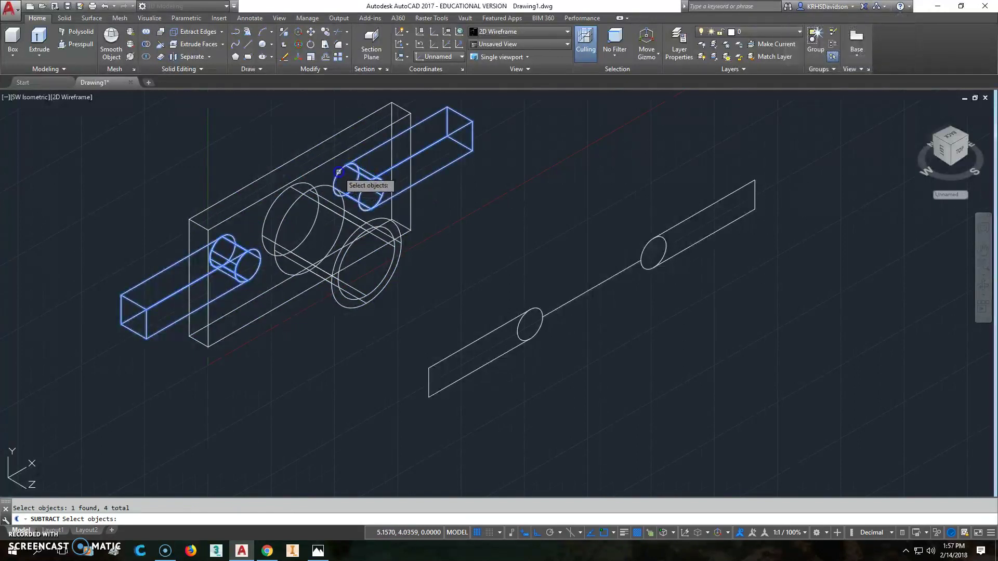
key("Return")
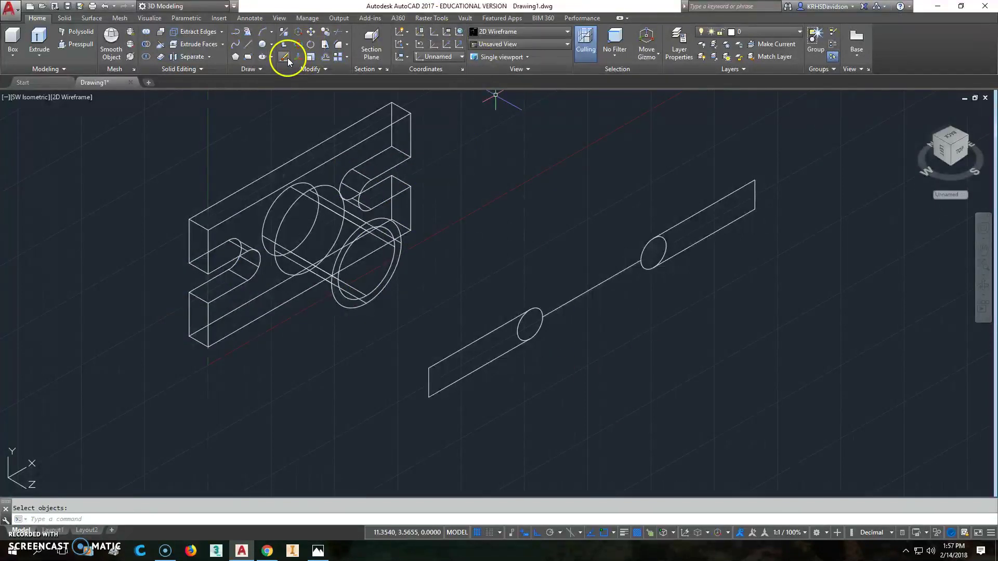
- Erase the leftover rod with its cylinders and the two short lines, then fit the view
left_click(687, 196)
left_click(476, 427)
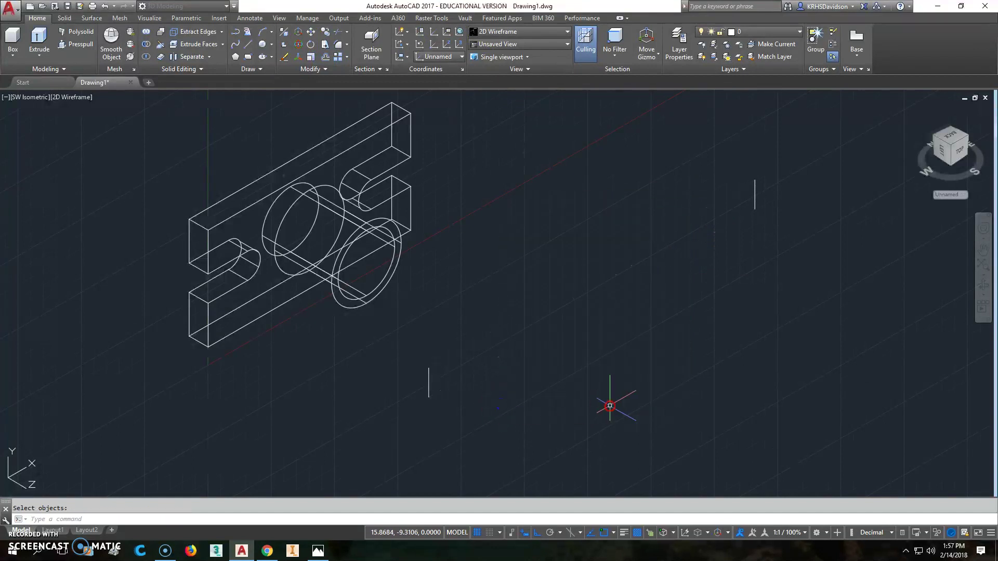
left_click(809, 162)
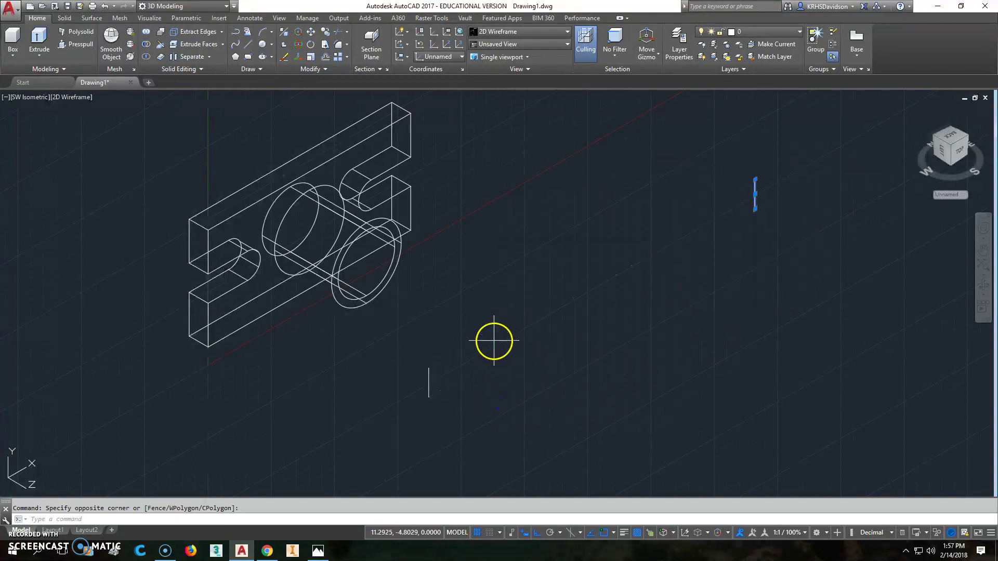
left_click(396, 424)
left_click(303, 59)
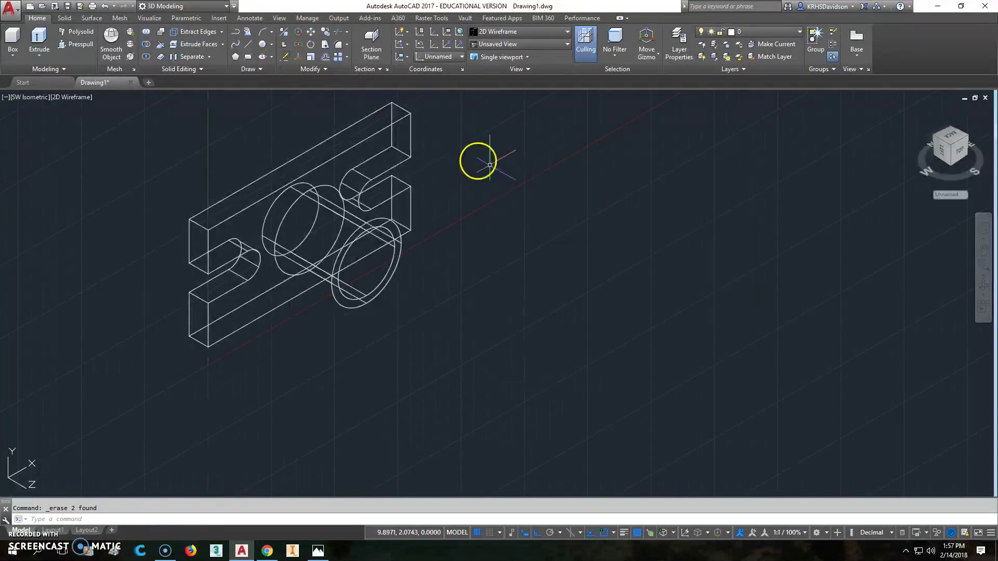
middle_click(516, 202)
middle_click(517, 203)
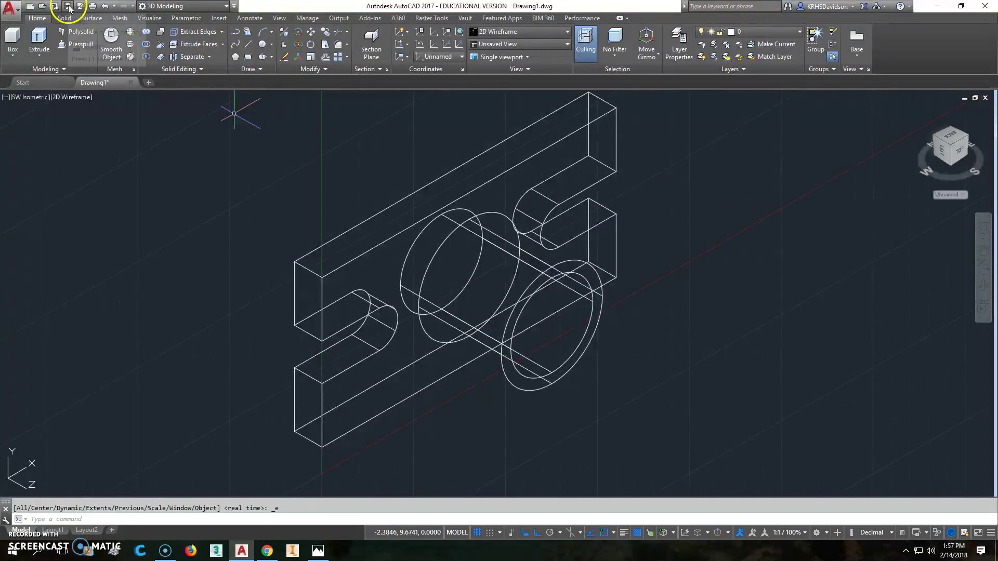
- Save the drawing in Documents as '211-5-58 Pipe Support.dwg'
key("ctrl+shift+s")
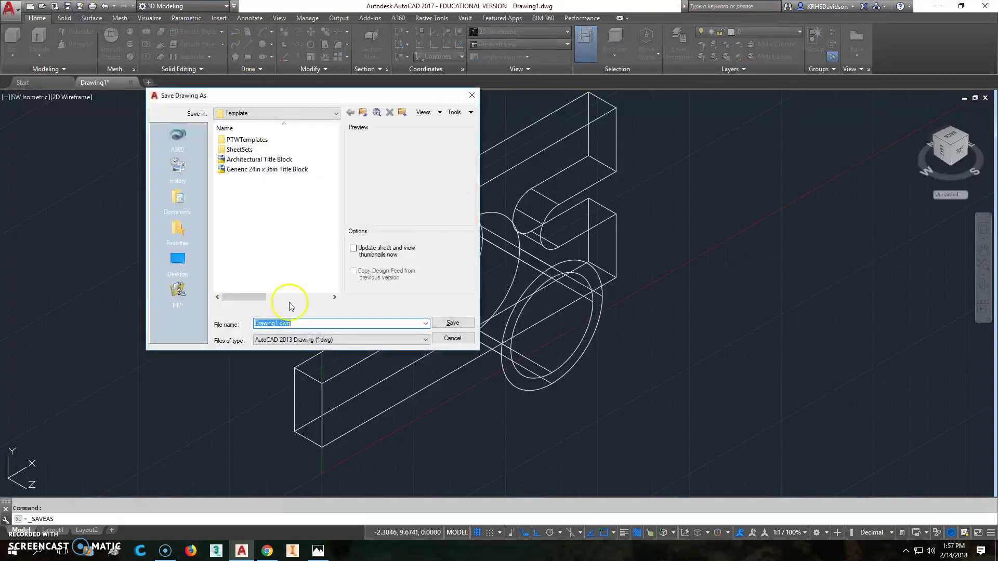
left_click(321, 111)
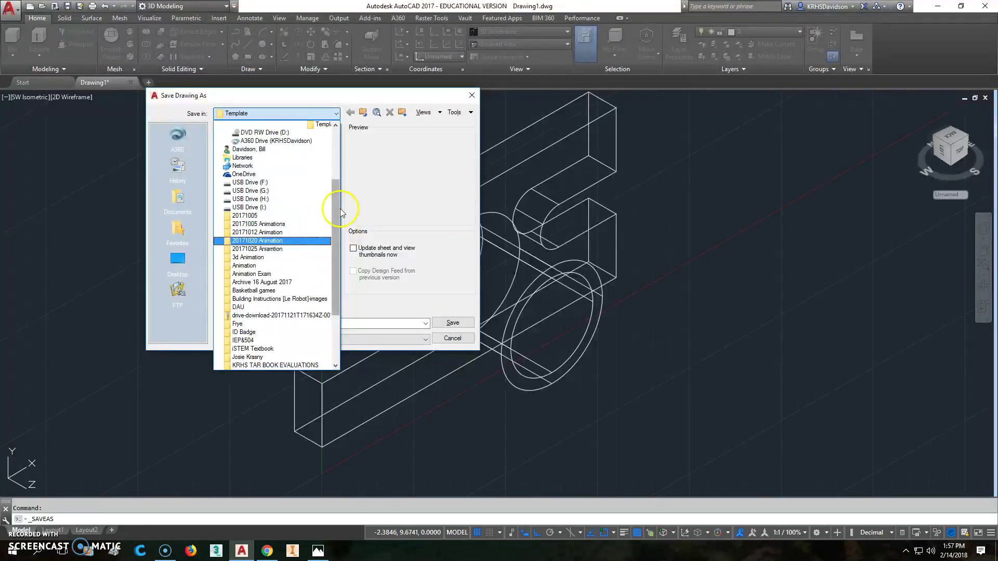
left_click_drag(336, 213, 340, 161)
left_click(253, 192)
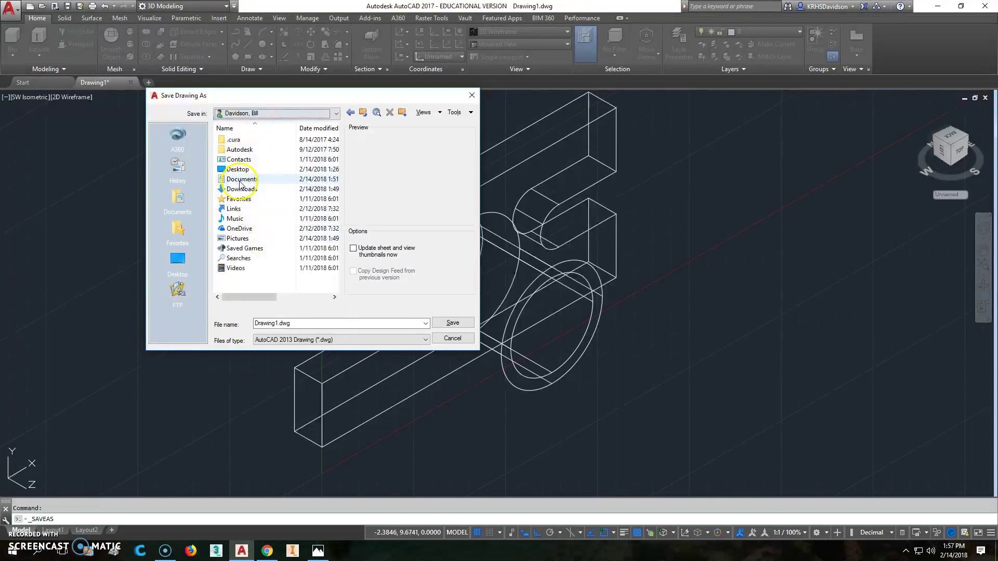
double_click(239, 180)
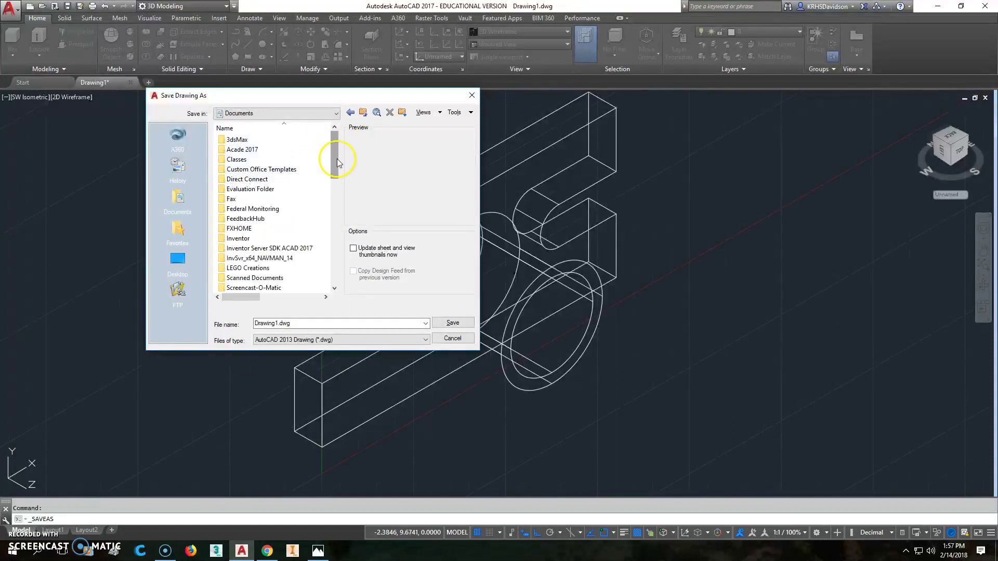
left_click_drag(335, 157, 335, 261)
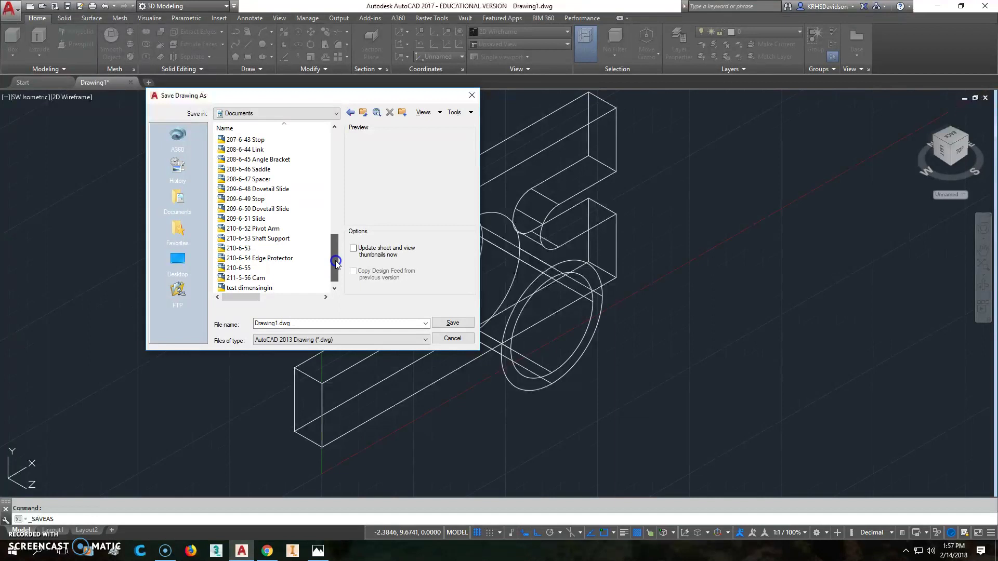
left_click(254, 279)
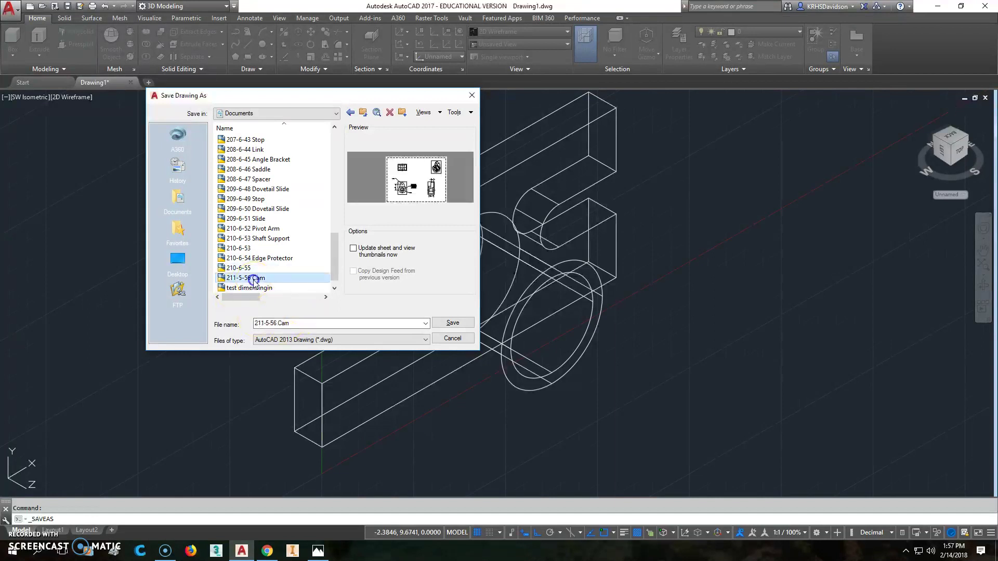
left_click(302, 320)
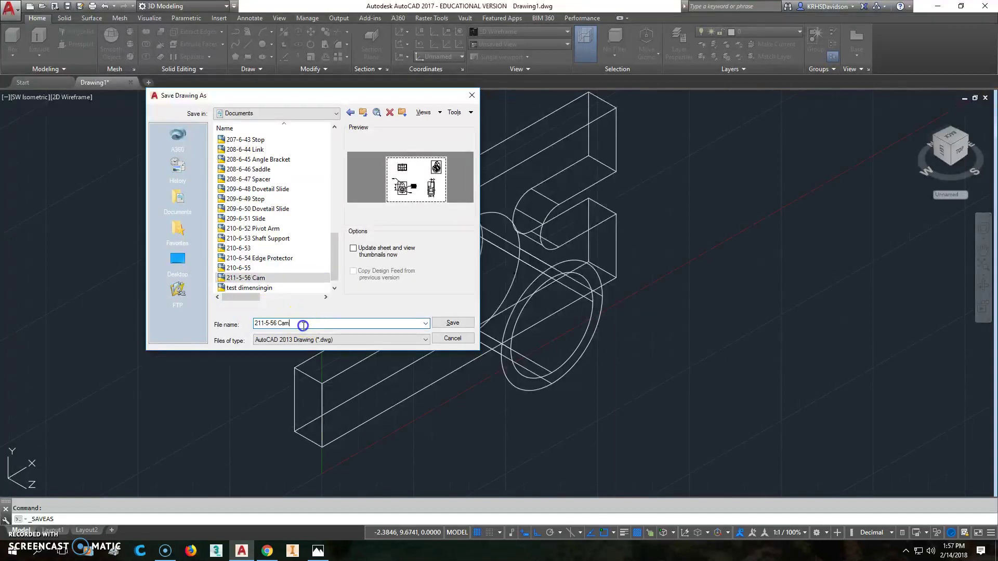
key("BackSpace")
key("BackSpace")
key("BackSpace")
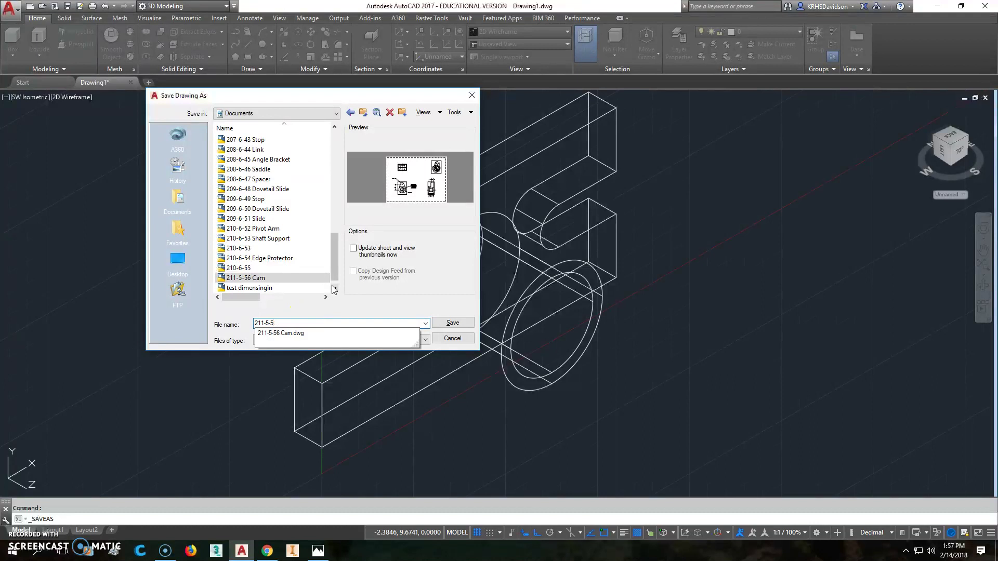
type("8 Pipe Support")
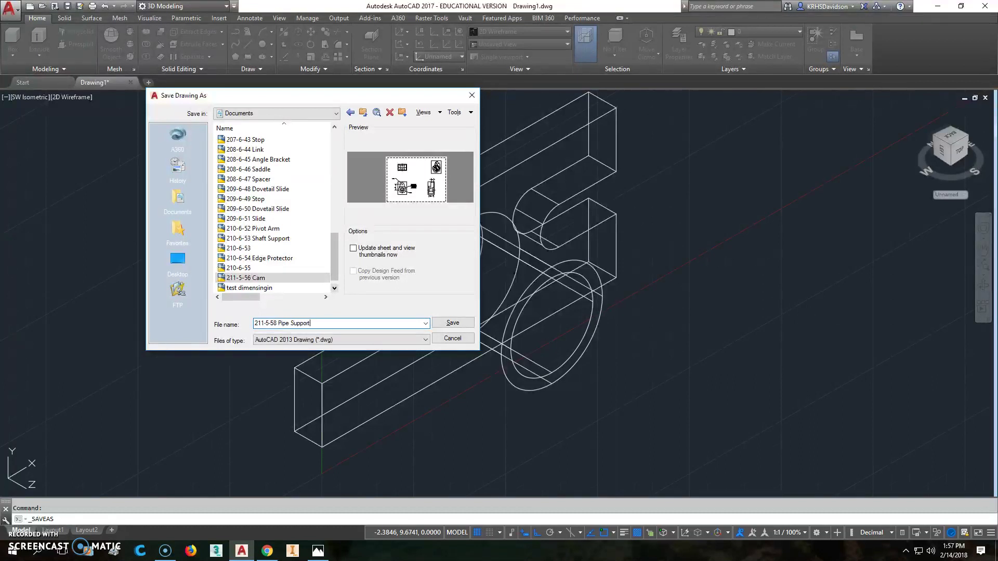
left_click(453, 323)
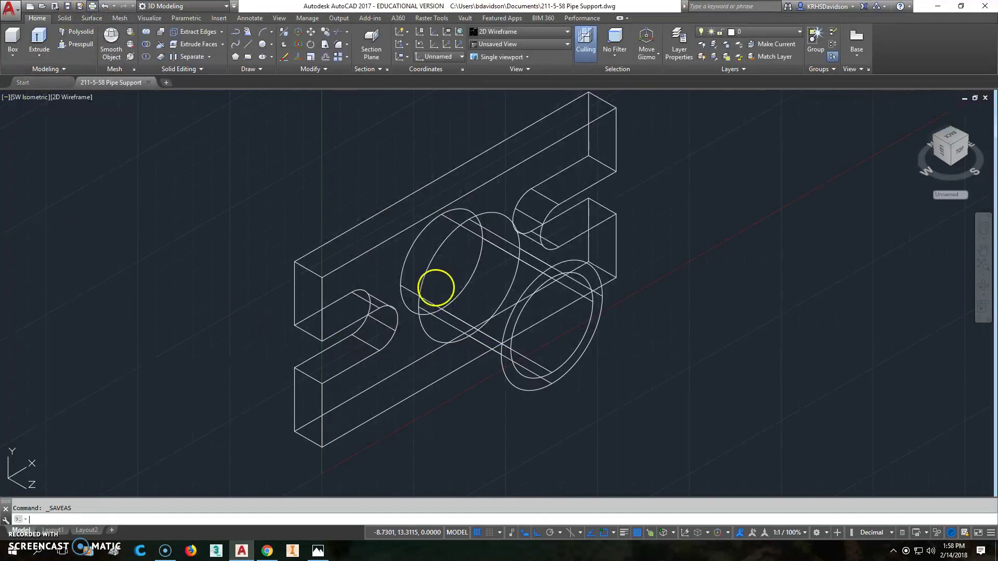
- Plot the extents with DWG To PDF on ANSI A, saving 211-5-58 Pipe Support-Model.pdf
key("ctrl+p")
left_click(419, 197)
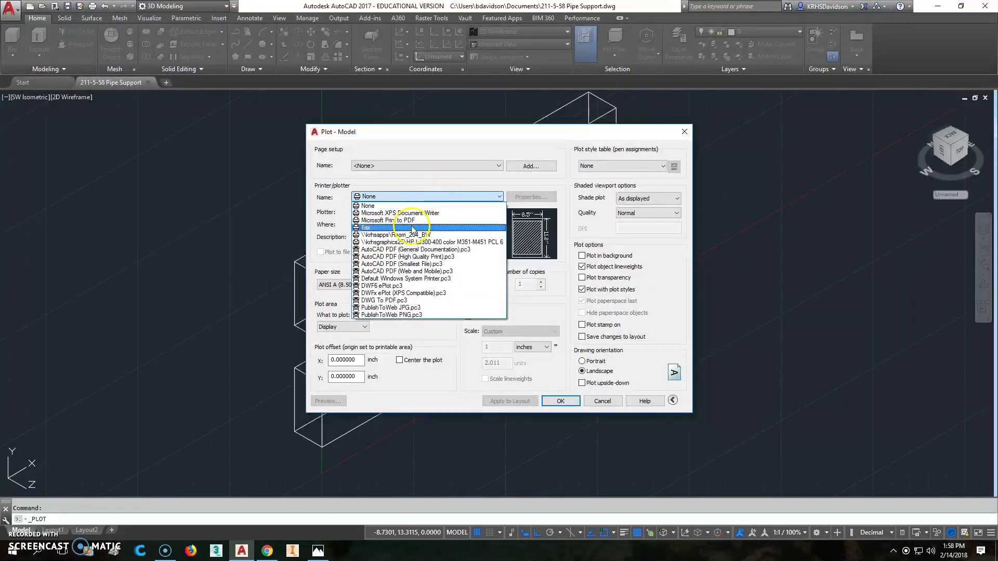
left_click(407, 300)
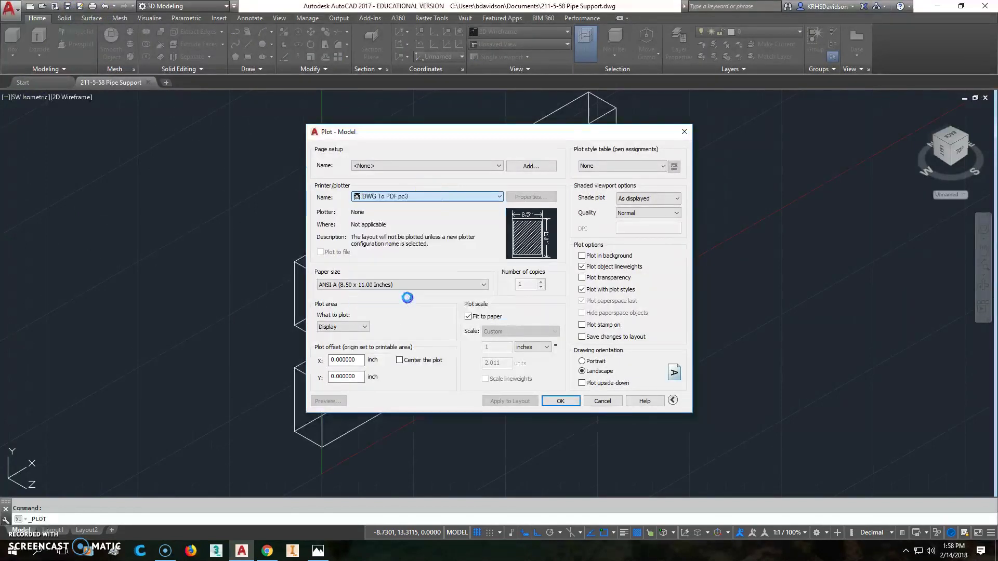
left_click(384, 284)
left_click(383, 286)
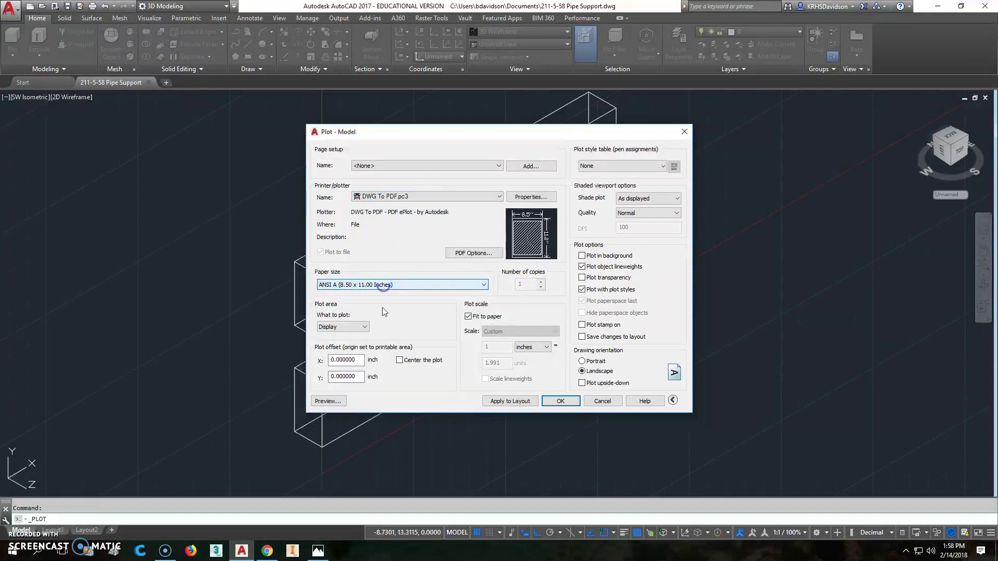
left_click(363, 327)
left_click(343, 341)
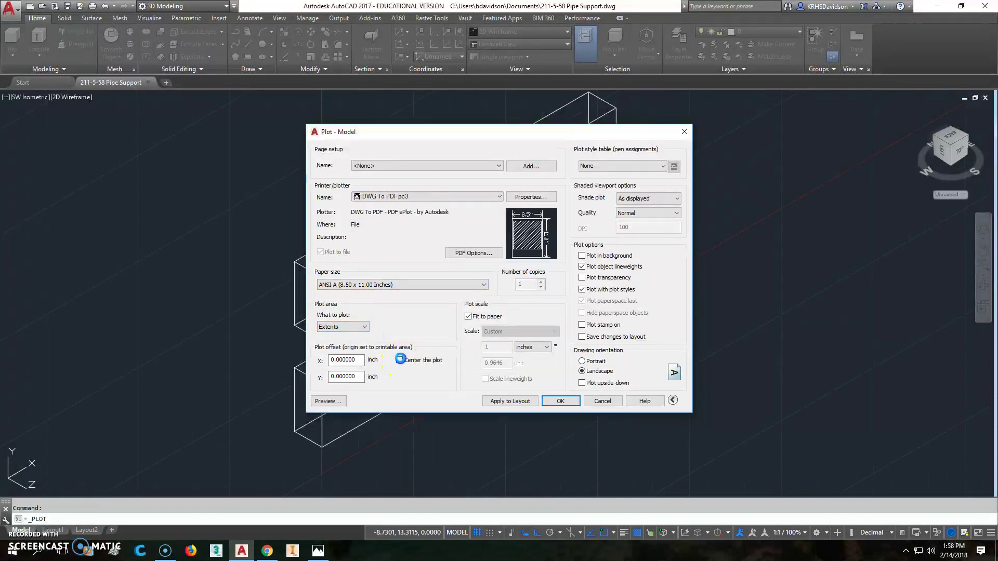
left_click(327, 402)
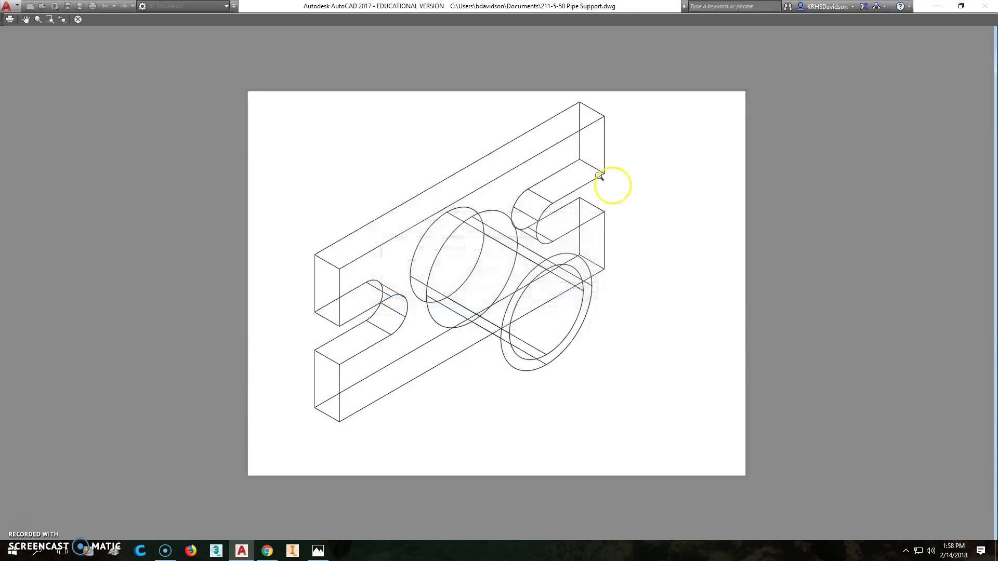
right_click(566, 380)
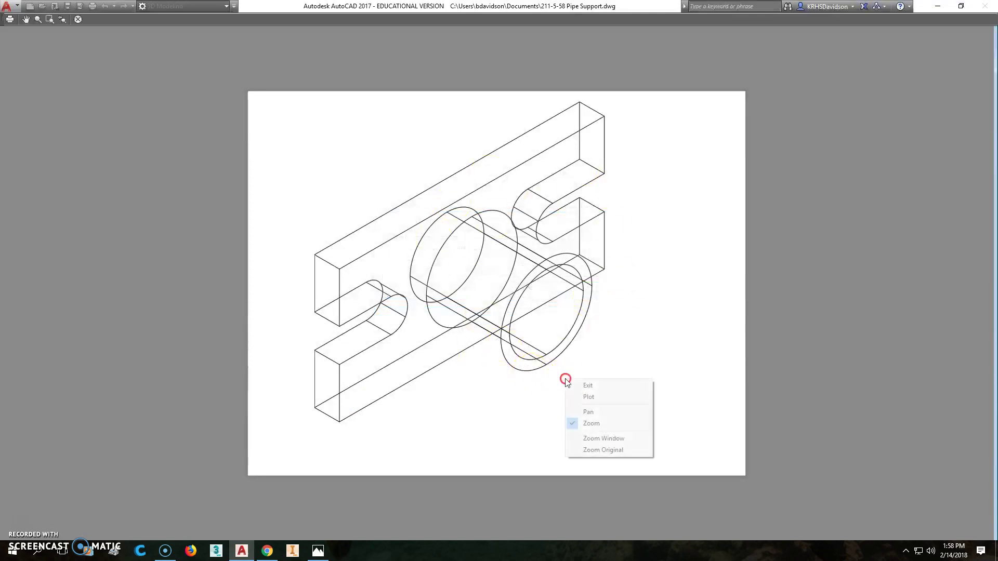
left_click(594, 396)
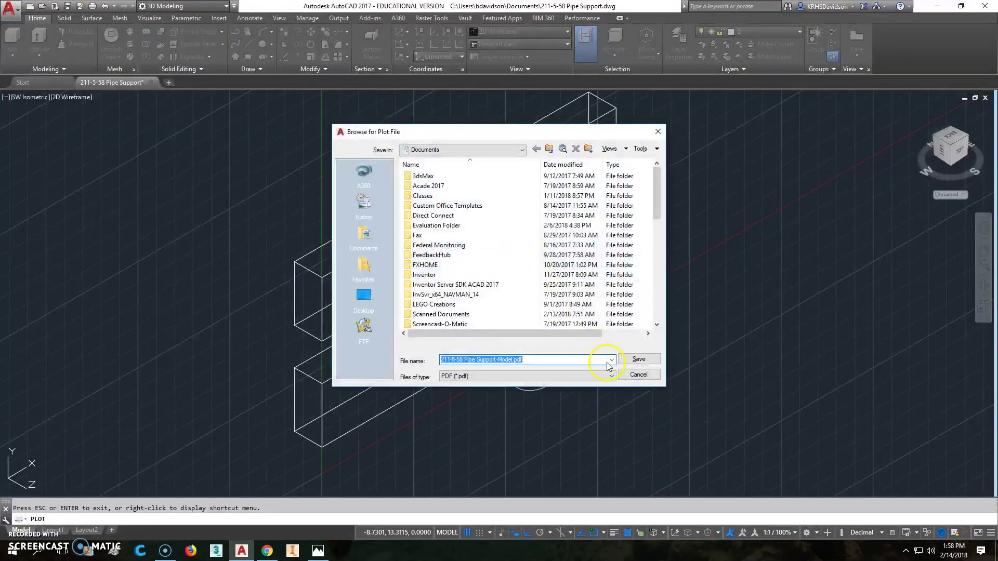
left_click(633, 359)
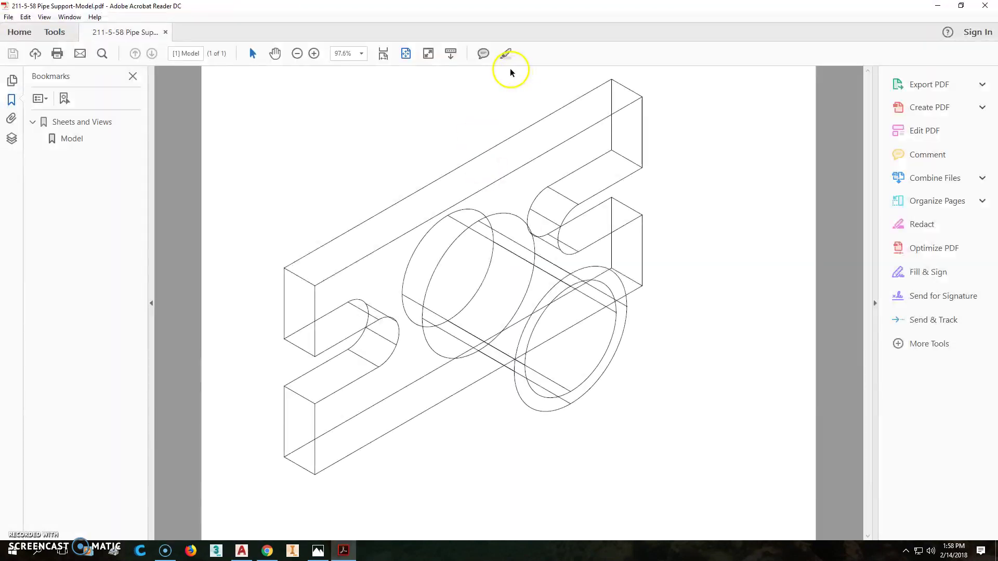
- Close the PDF and display the pipe support in the Conceptual visual style
left_click(984, 8)
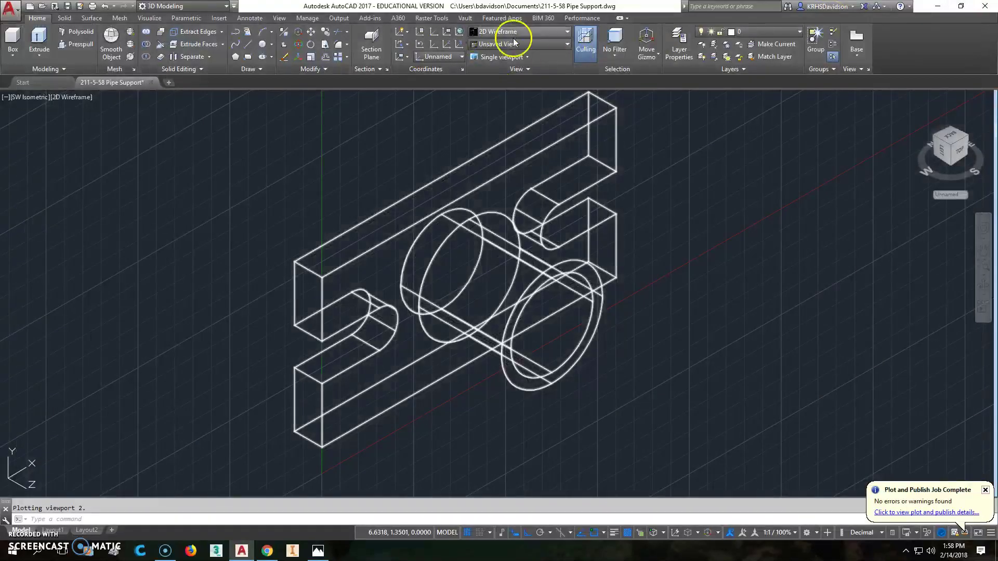
left_click(528, 33)
left_click(533, 46)
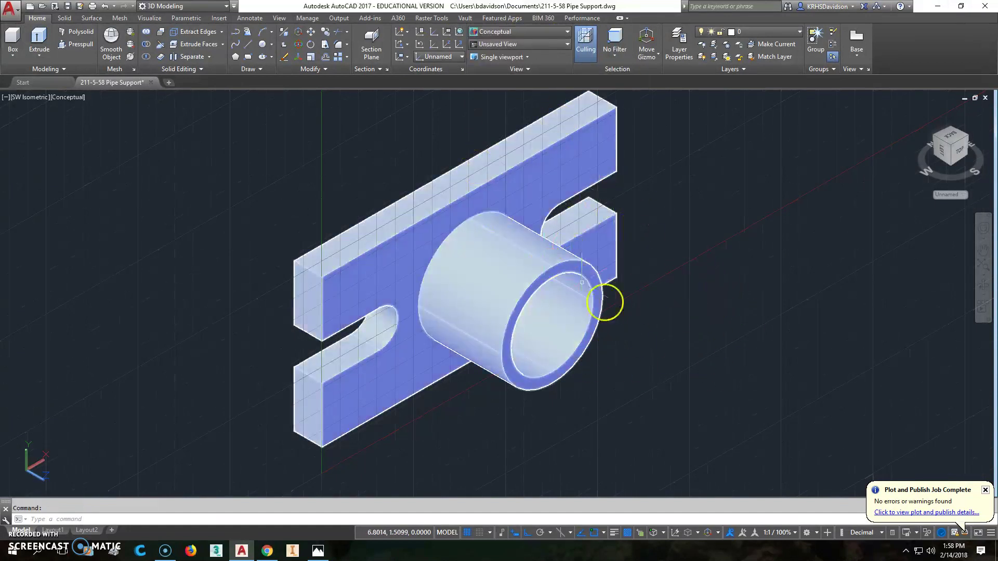
left_click(557, 31)
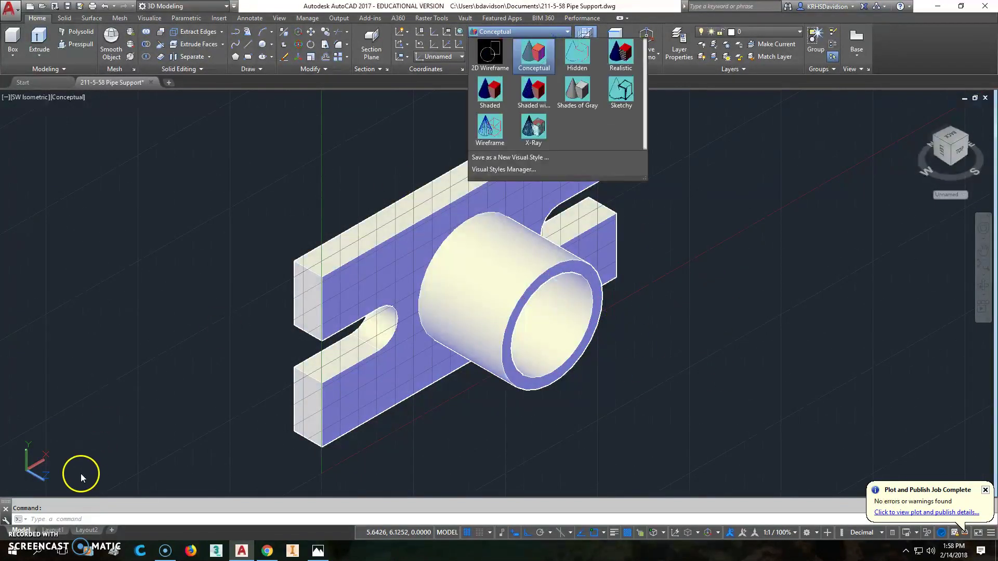